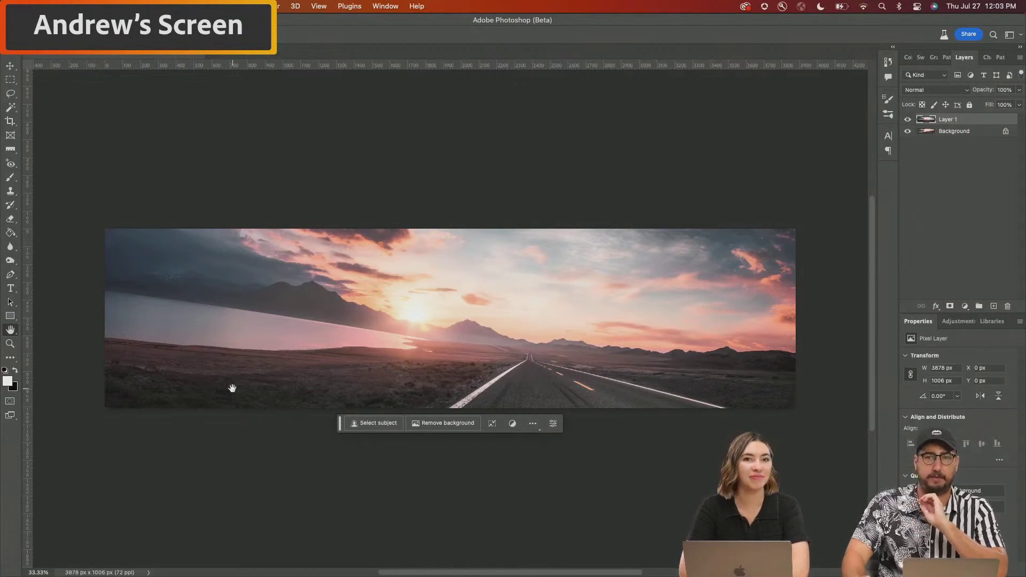
- Try tilting and enlarging the panorama layer, then discard the transform and bring the full panorama back into view
{"action": "key", "text": "super+t"}
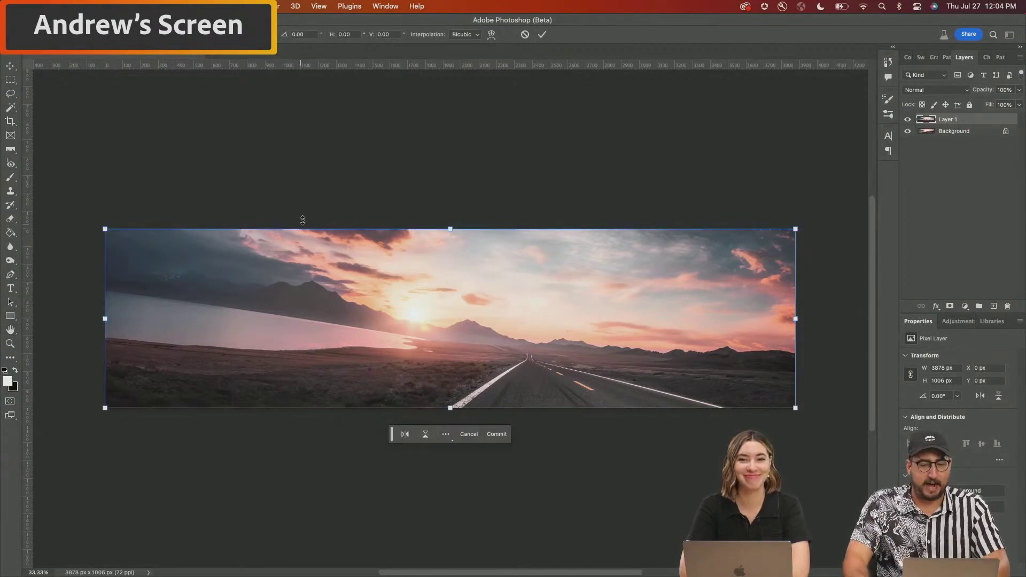
{"action": "left_click_drag", "start_coordinate": [304, 202], "coordinate": [253, 190]}
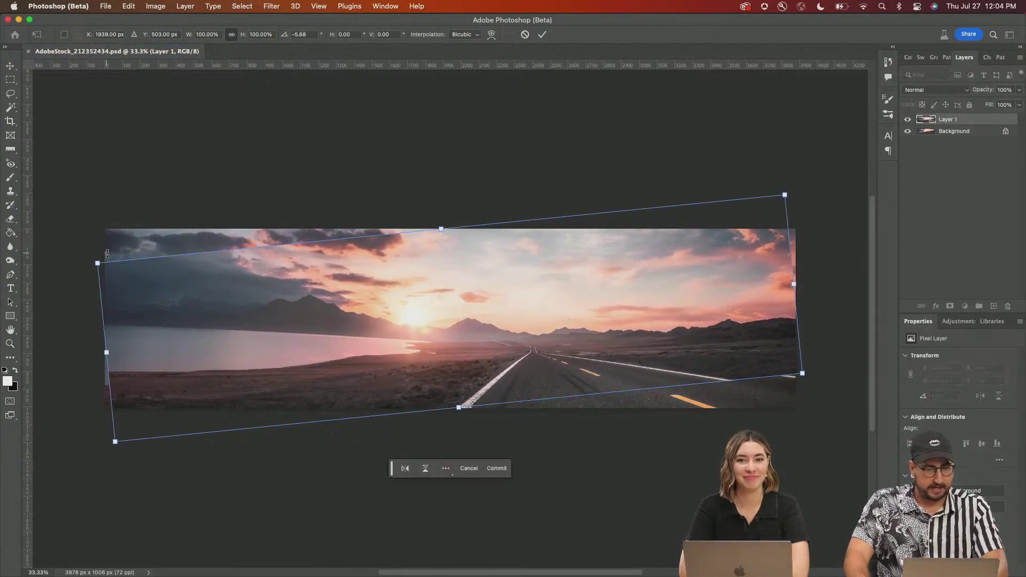
{"action": "mouse_move", "coordinate": [99, 260]}
{"action": "left_mouse_down"}
{"action": "mouse_move", "coordinate": [37, 225]}
{"action": "mouse_move", "coordinate": [133, 248]}
{"action": "mouse_move", "coordinate": [107, 241]}
{"action": "mouse_move", "coordinate": [80, 251]}
{"action": "left_mouse_up"}
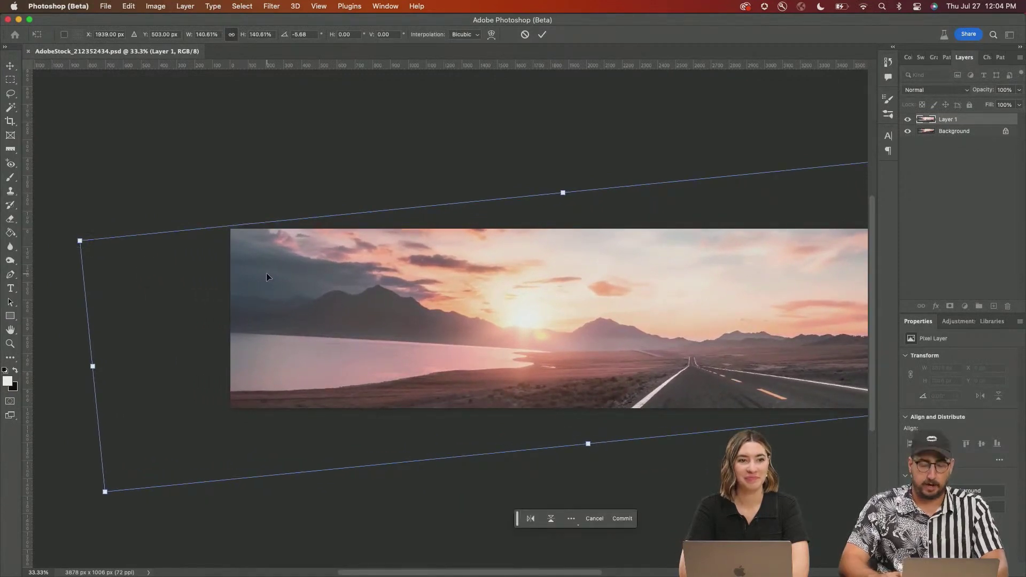
{"action": "key", "text": "Return"}
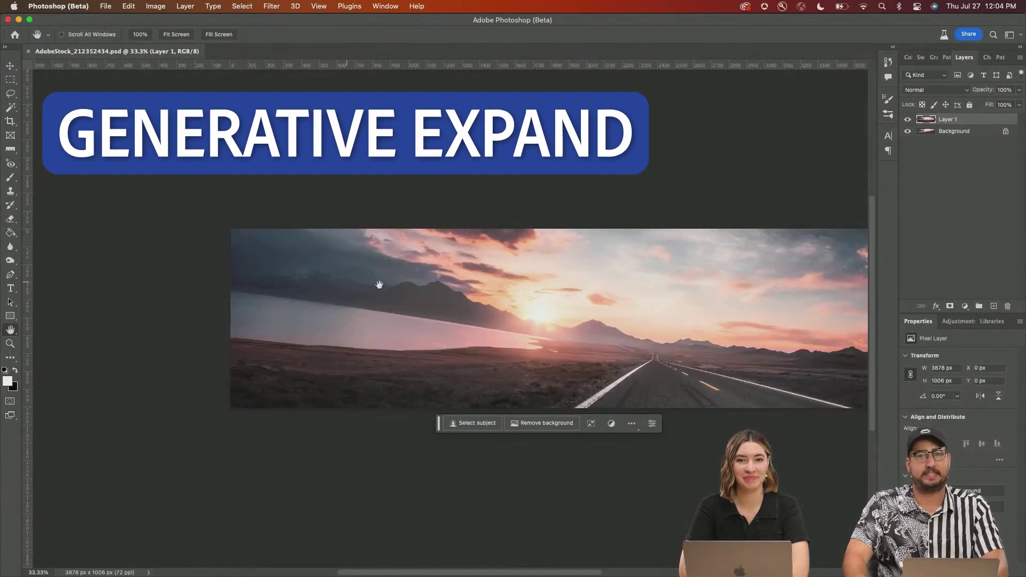
{"action": "left_click_drag", "start_coordinate": [379, 285], "coordinate": [345, 264]}
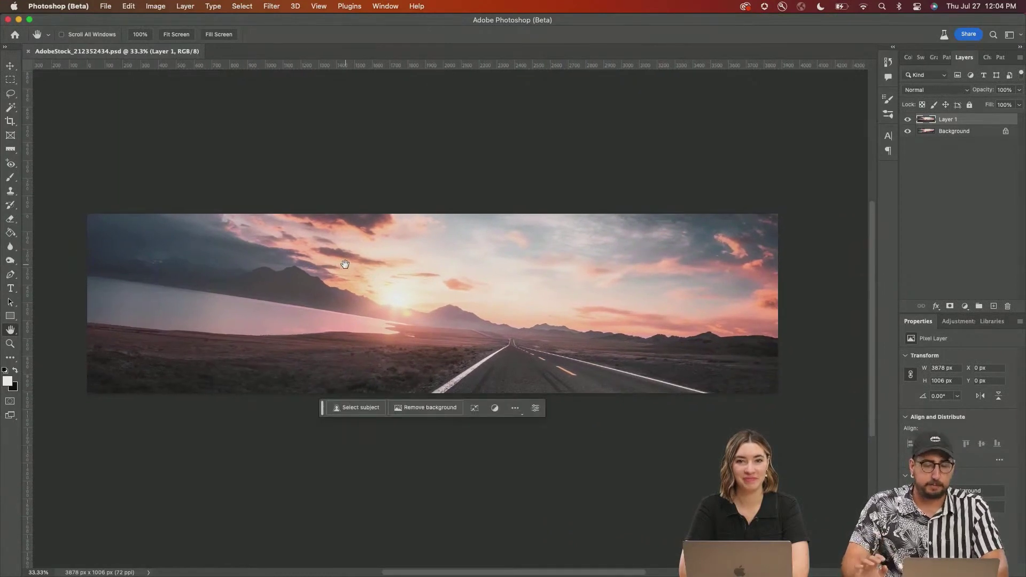
- Set crop Fill to Generative Expand and trial-expand the canvas on every side to 4178 × 1288 px
{"action": "key", "text": "c"}
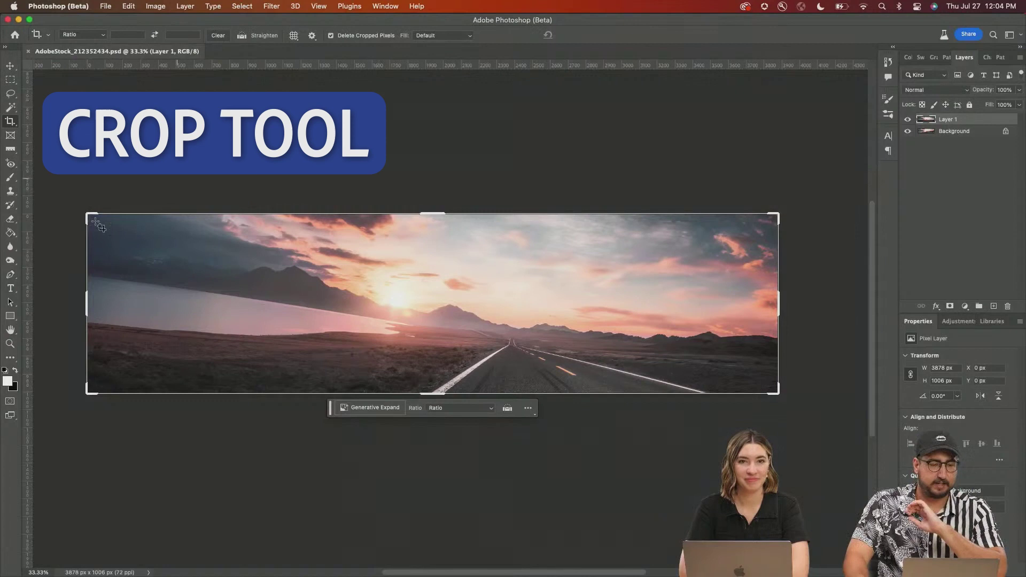
{"action": "left_click", "coordinate": [427, 36]}
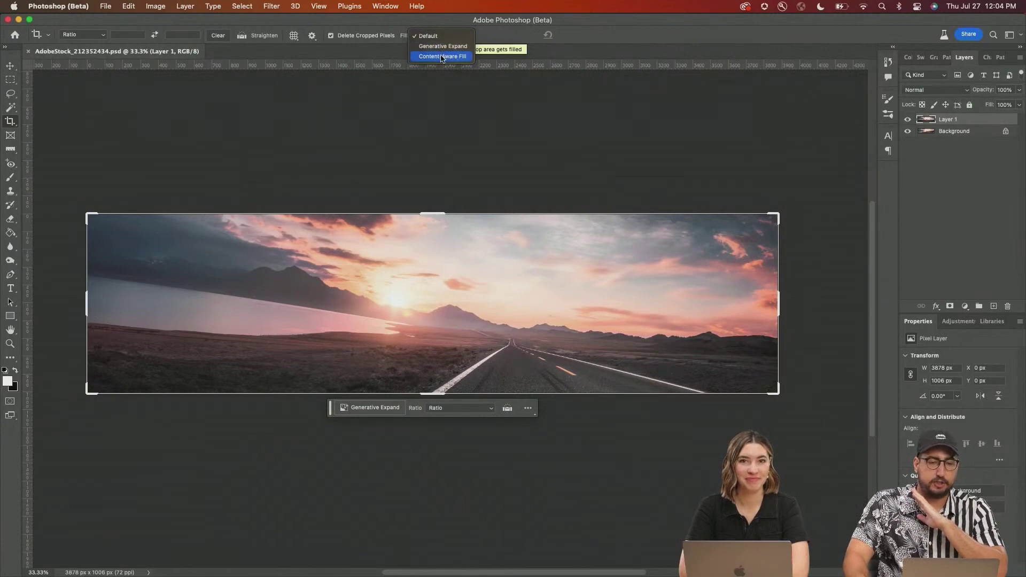
{"action": "left_click", "coordinate": [442, 52]}
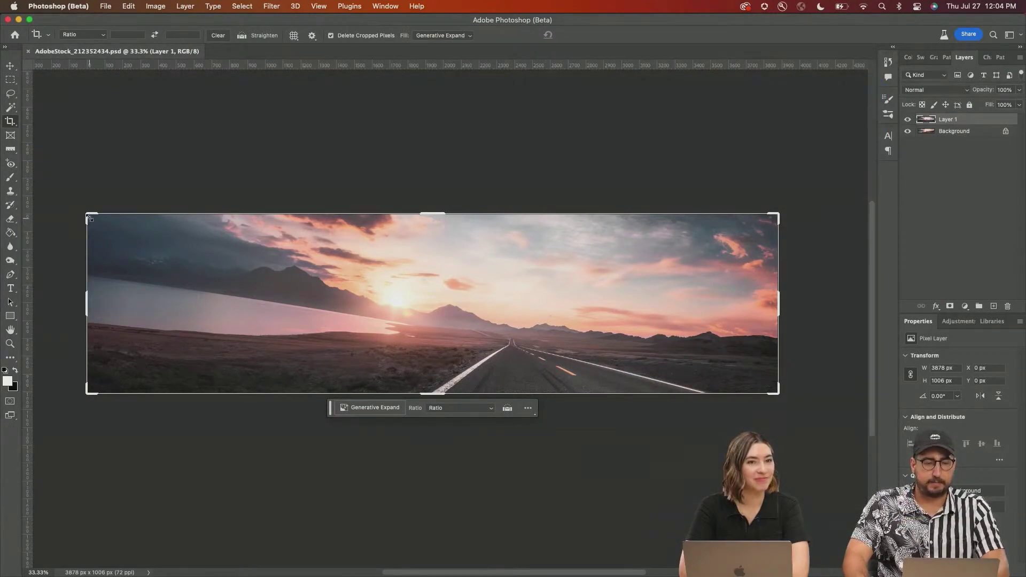
{"action": "left_click_drag", "start_coordinate": [91, 218], "coordinate": [64, 192]}
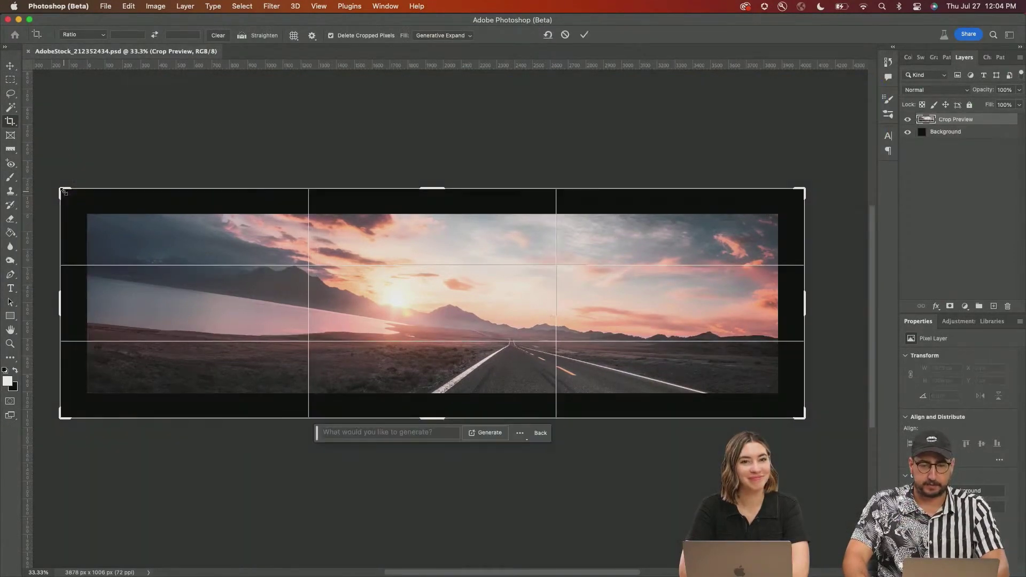
{"action": "key", "text": "Return"}
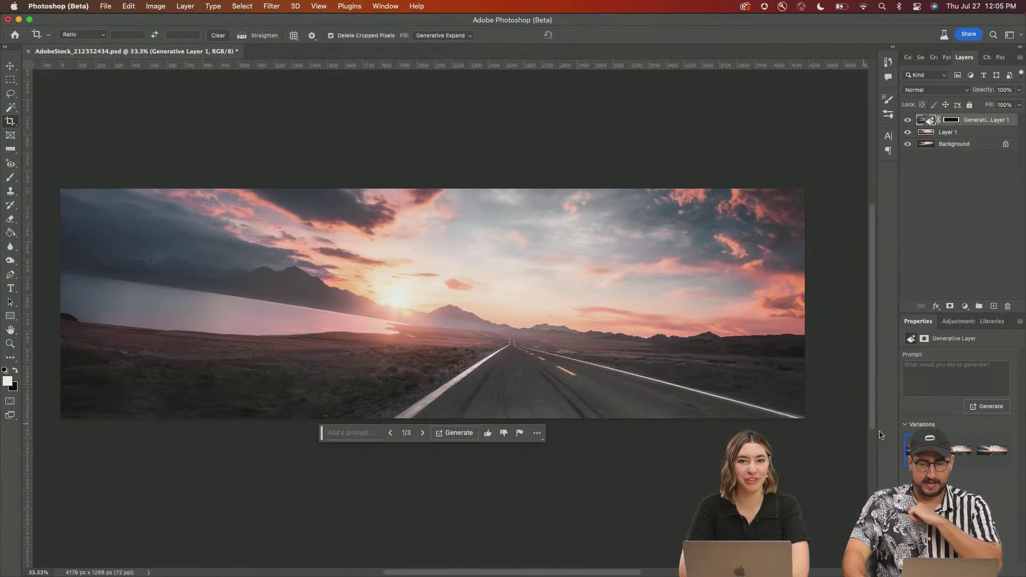
- Compare the generated variations, then undo the expansion back to 3878 × 1006 px
{"action": "left_click", "coordinate": [962, 452]}
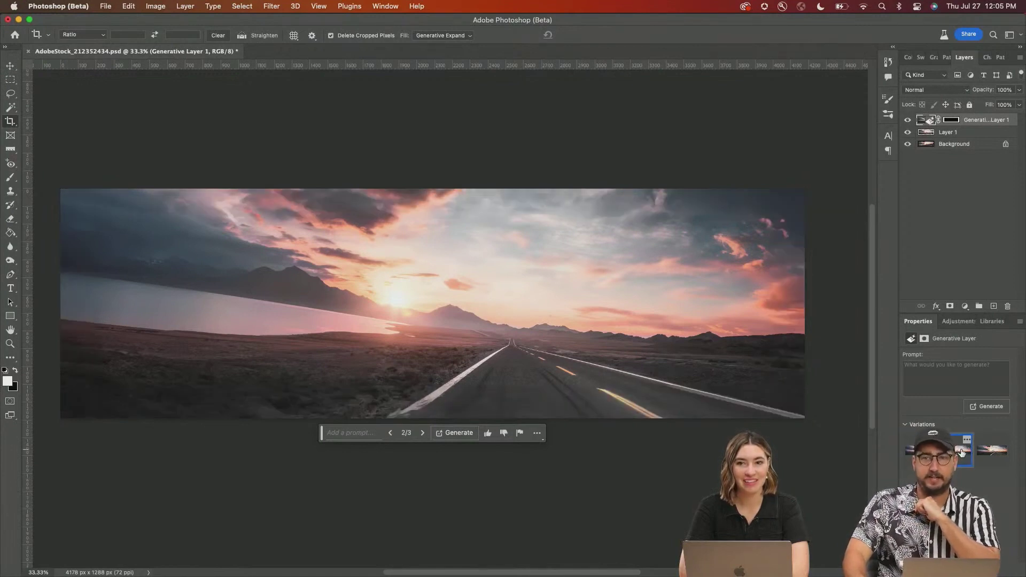
{"action": "left_click", "coordinate": [985, 453]}
{"action": "left_click", "coordinate": [969, 458]}
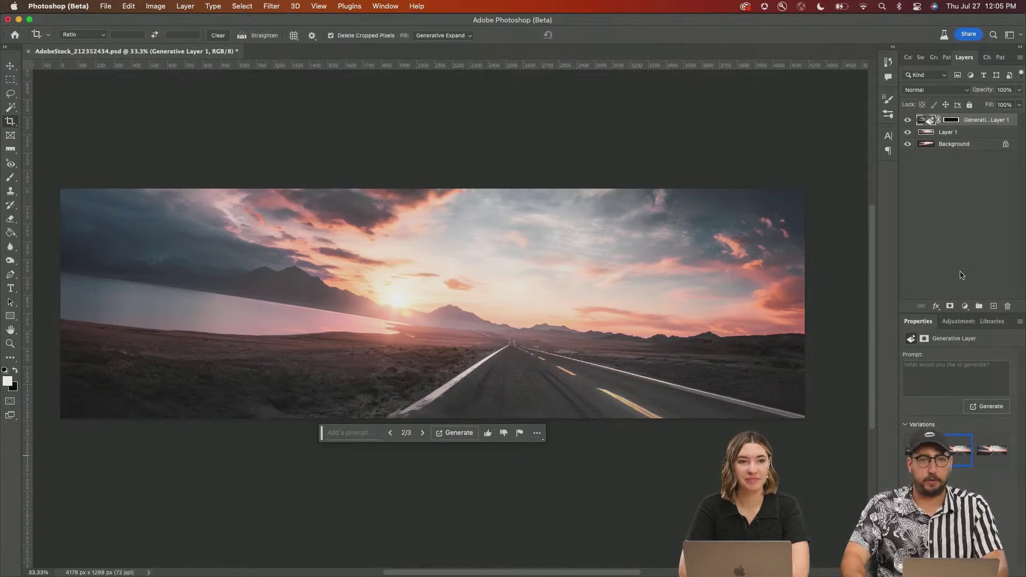
{"action": "key", "text": "super+z"}
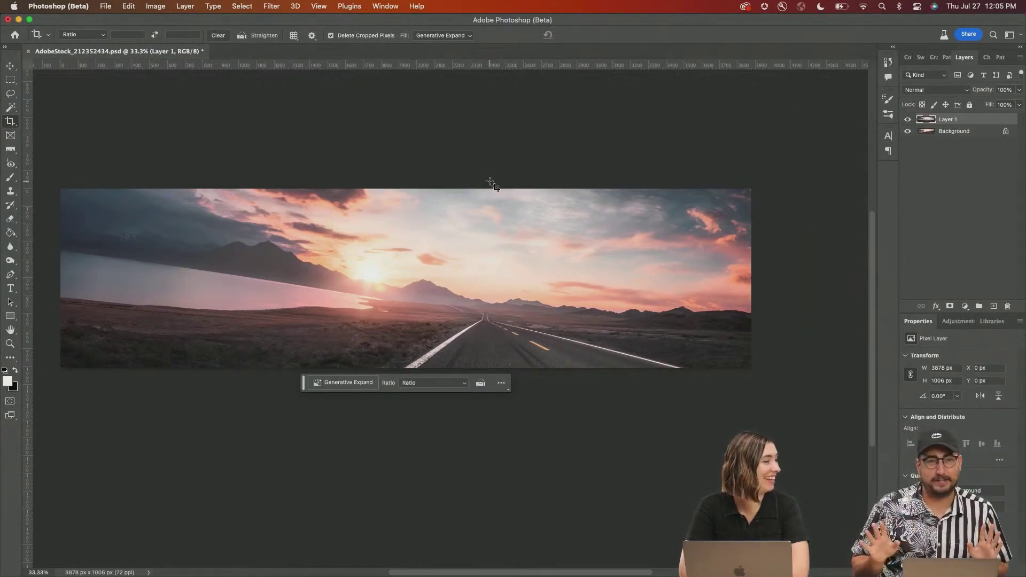
- Reset crop Fill to Default, trial a straightened crop along the horizon, then undo it
{"action": "left_click", "coordinate": [443, 35]}
{"action": "left_click", "coordinate": [430, 26]}
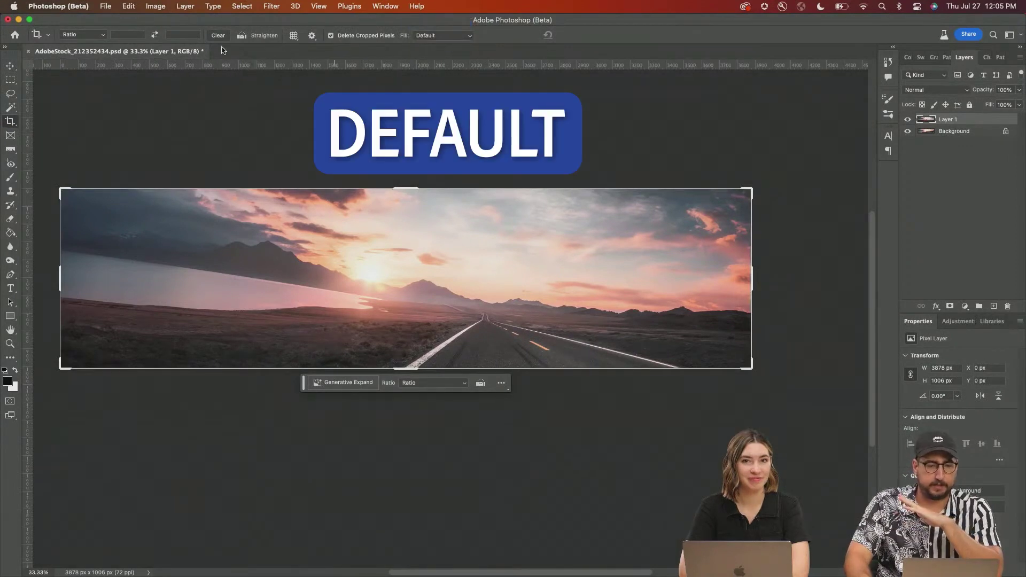
{"action": "left_click", "coordinate": [241, 35]}
{"action": "left_click_drag", "start_coordinate": [76, 252], "coordinate": [388, 302]}
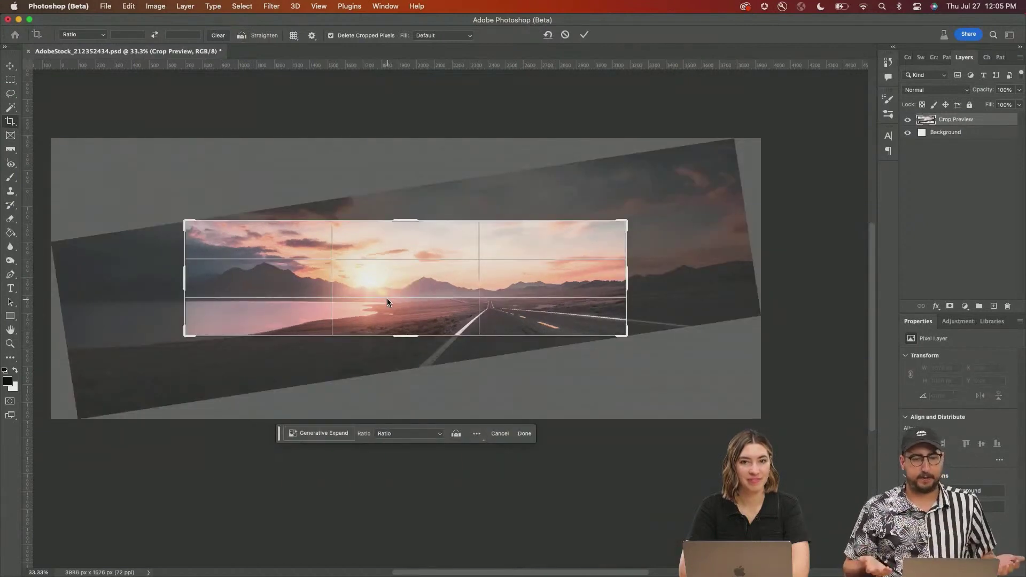
{"action": "key", "text": "Return"}
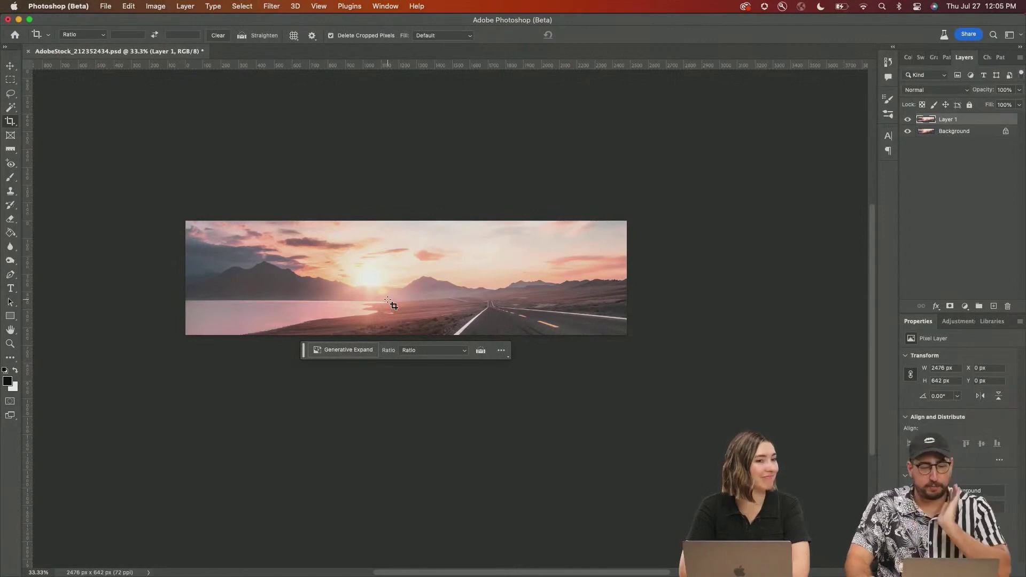
{"action": "key", "text": "super+z"}
{"action": "key", "text": "super+z"}
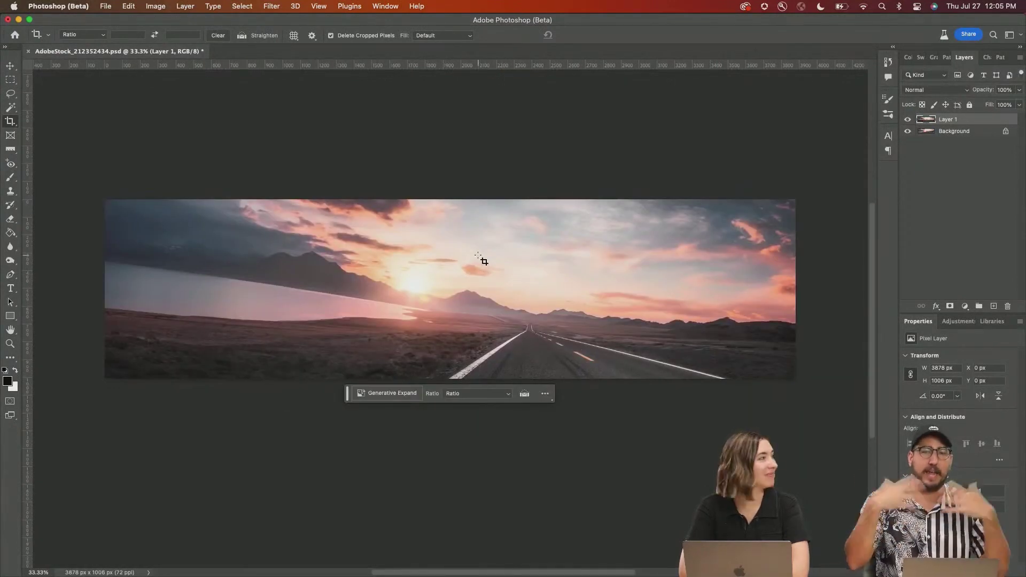
- Straighten along the lake horizon with Generative Expand filling the corners, then pull the crop leftward to 4651 px
{"action": "left_click", "coordinate": [459, 36]}
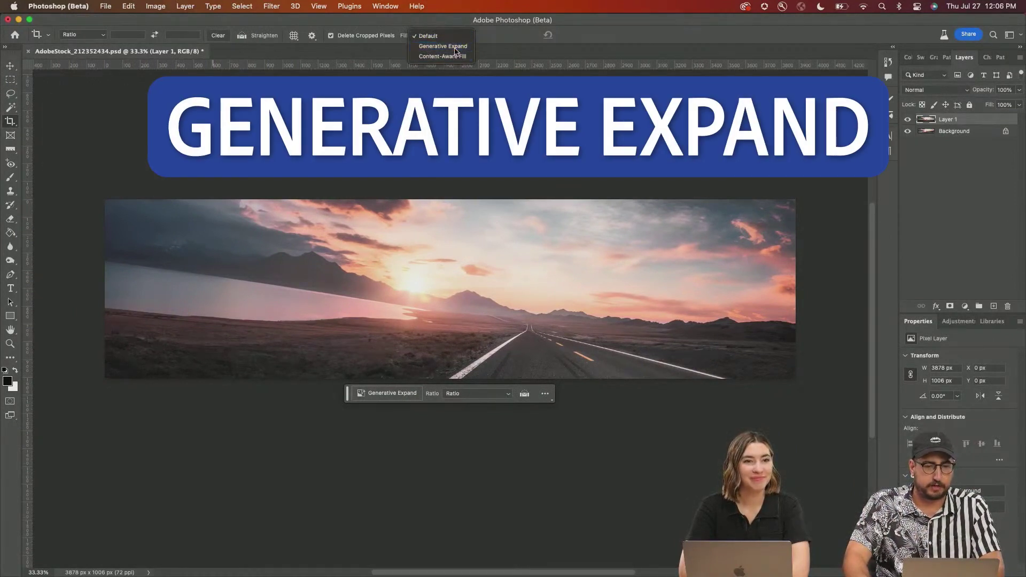
{"action": "left_click", "coordinate": [444, 46]}
{"action": "left_click", "coordinate": [241, 36]}
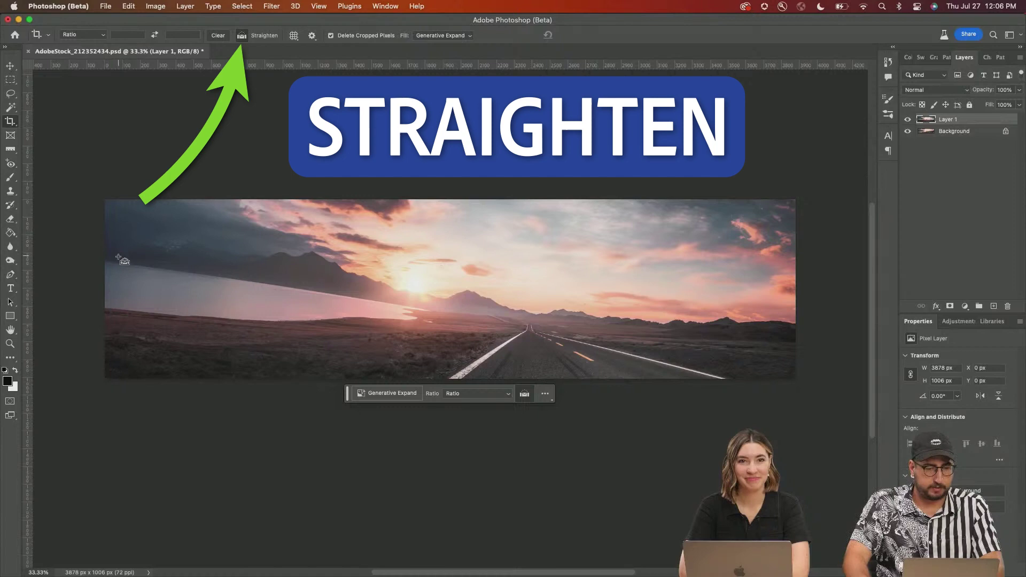
{"action": "left_click_drag", "start_coordinate": [119, 262], "coordinate": [402, 306]}
{"action": "key", "text": "Return"}
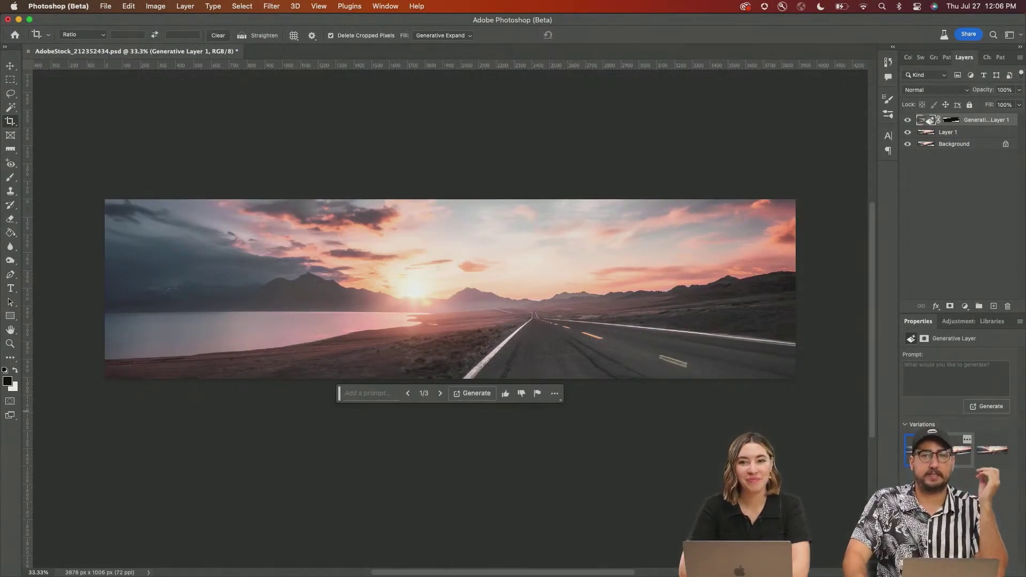
{"action": "left_click", "coordinate": [961, 450]}
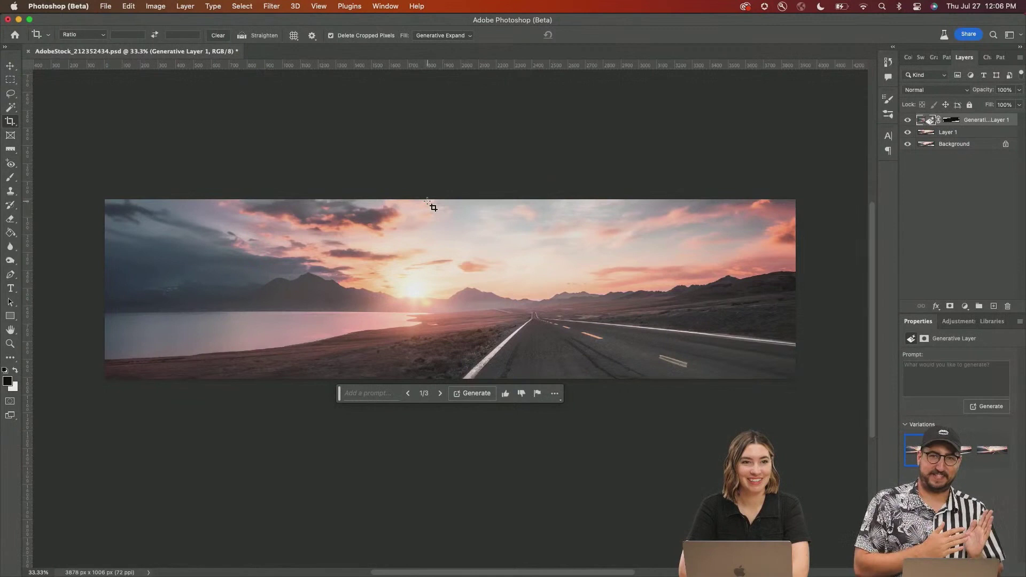
{"action": "left_click_drag", "start_coordinate": [105, 290], "coordinate": [35, 289]}
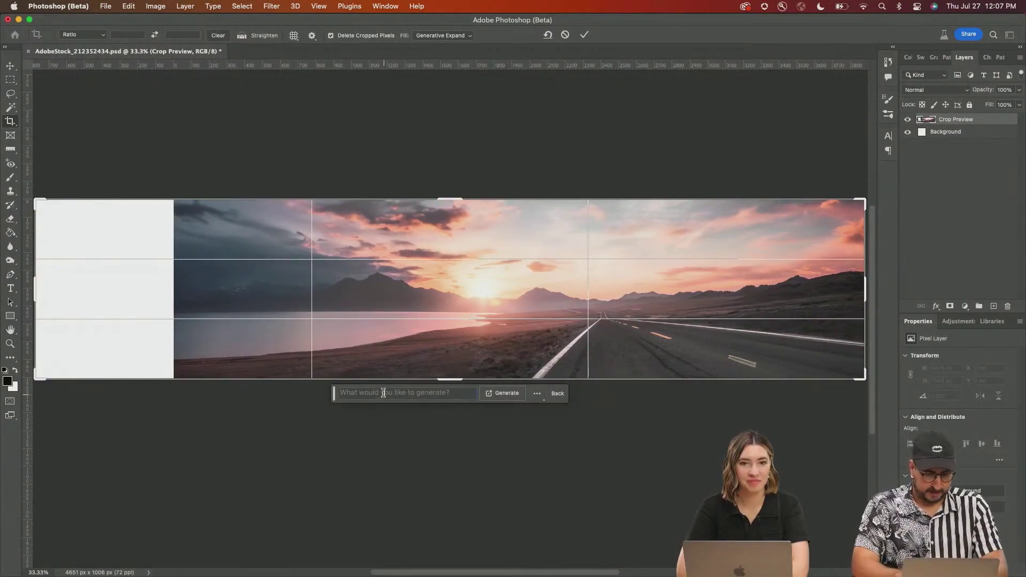
- Fill the widened left strip with 'tornado on a lake with a cow', choosing variation 3
{"action": "type", "text": "tornado on"}
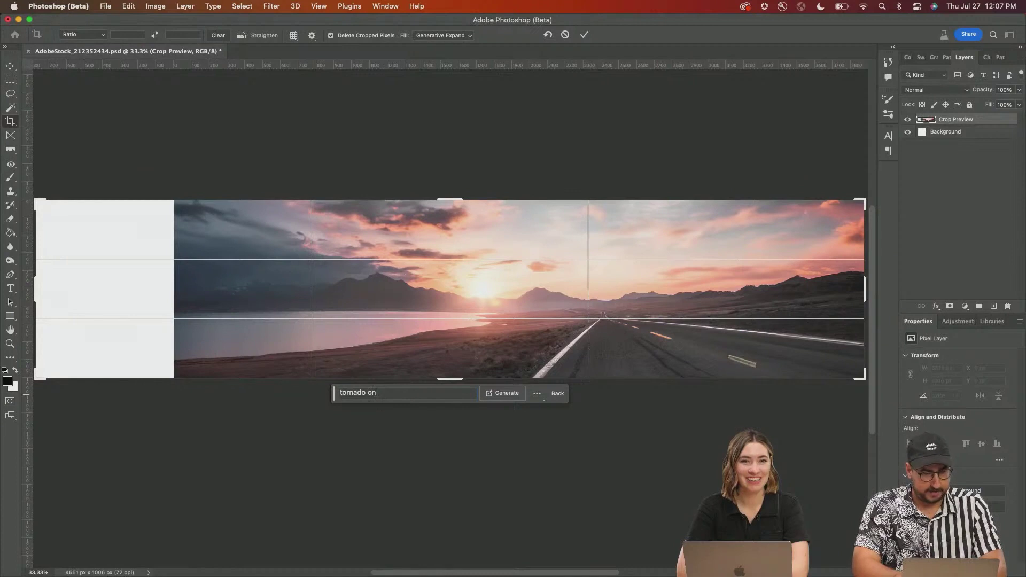
{"action": "type", "text": " a lake with a cow"}
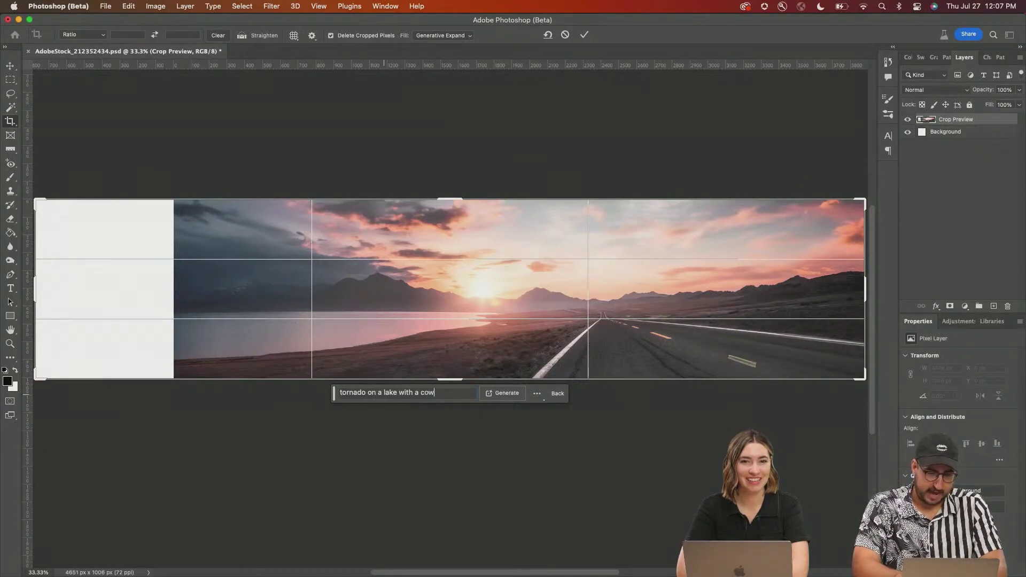
{"action": "left_click", "coordinate": [514, 393]}
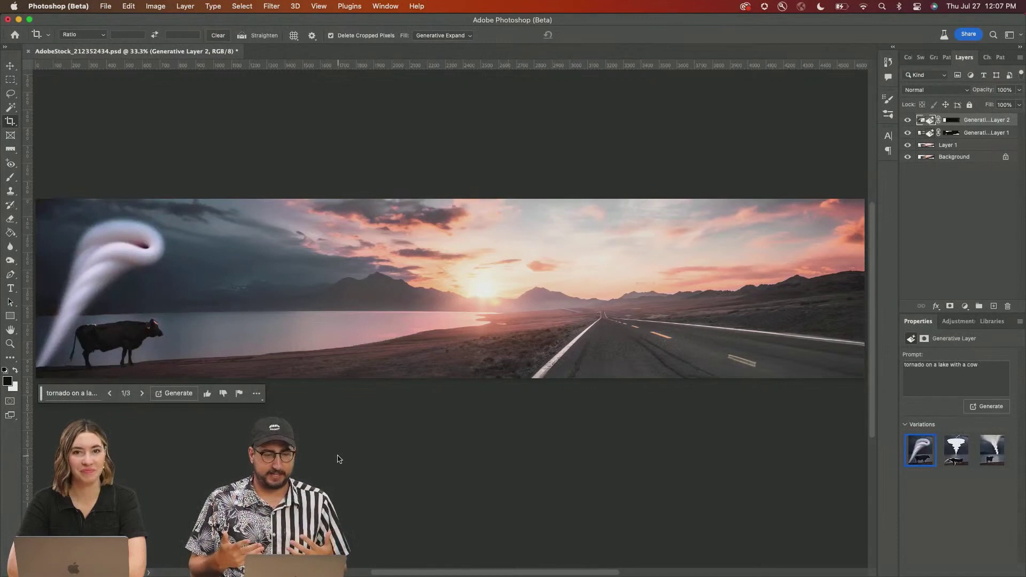
{"action": "left_click", "coordinate": [956, 451]}
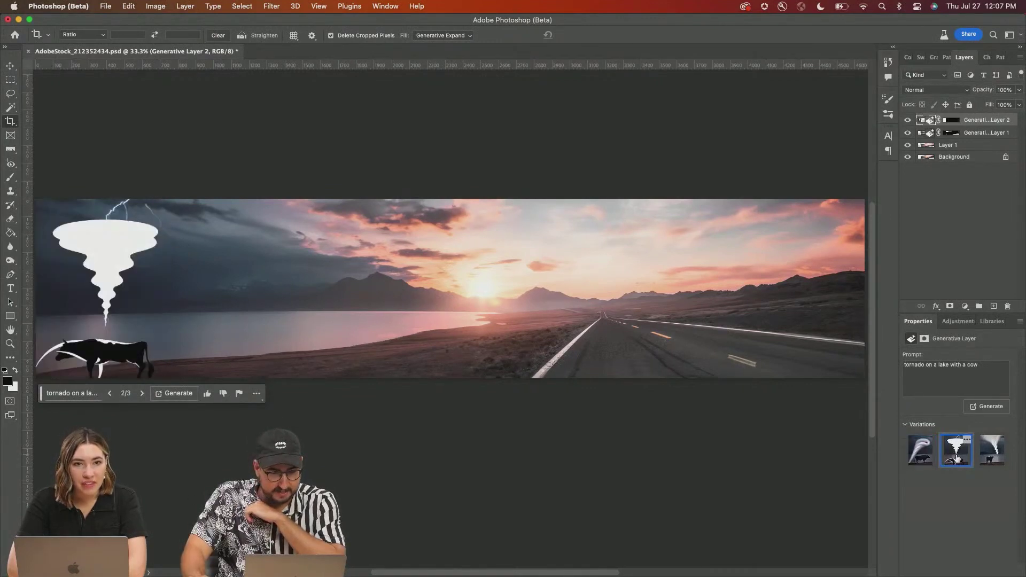
{"action": "left_click", "coordinate": [991, 451]}
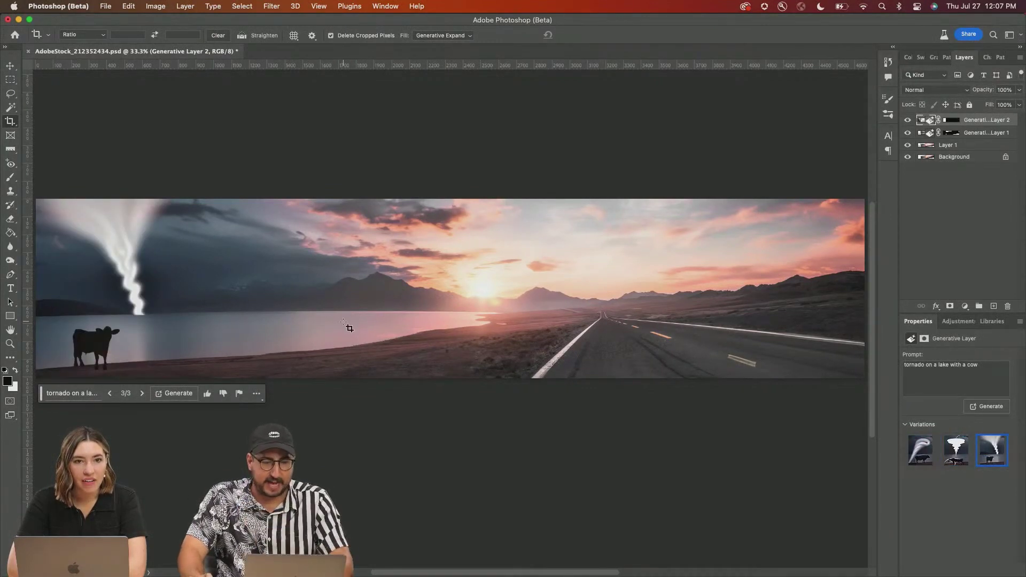
{"action": "left_click_drag", "start_coordinate": [162, 289], "coordinate": [265, 284]}
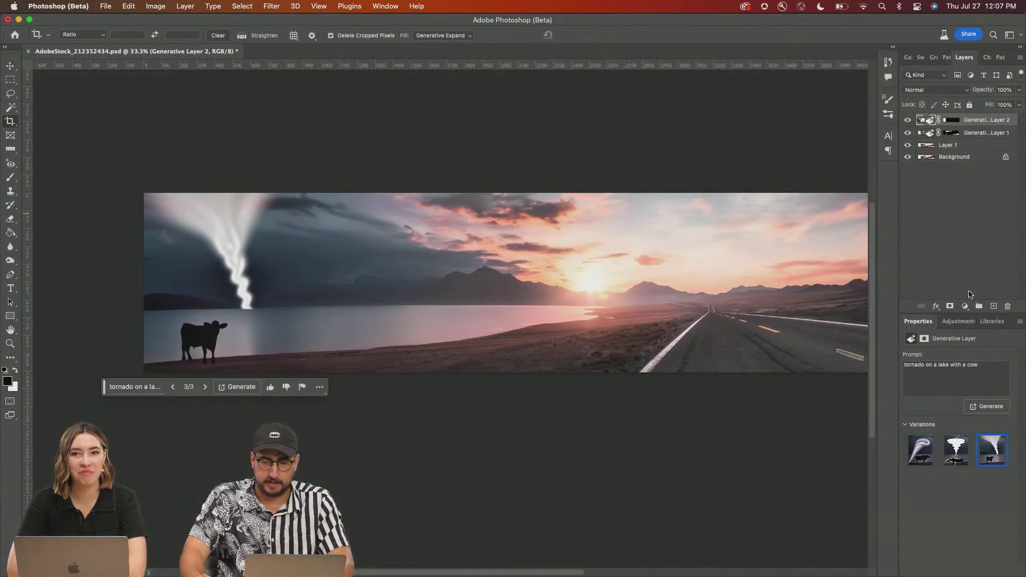
- Select the pale sky colours with Color Range
{"action": "left_click", "coordinate": [242, 6]}
{"action": "left_click", "coordinate": [262, 110]}
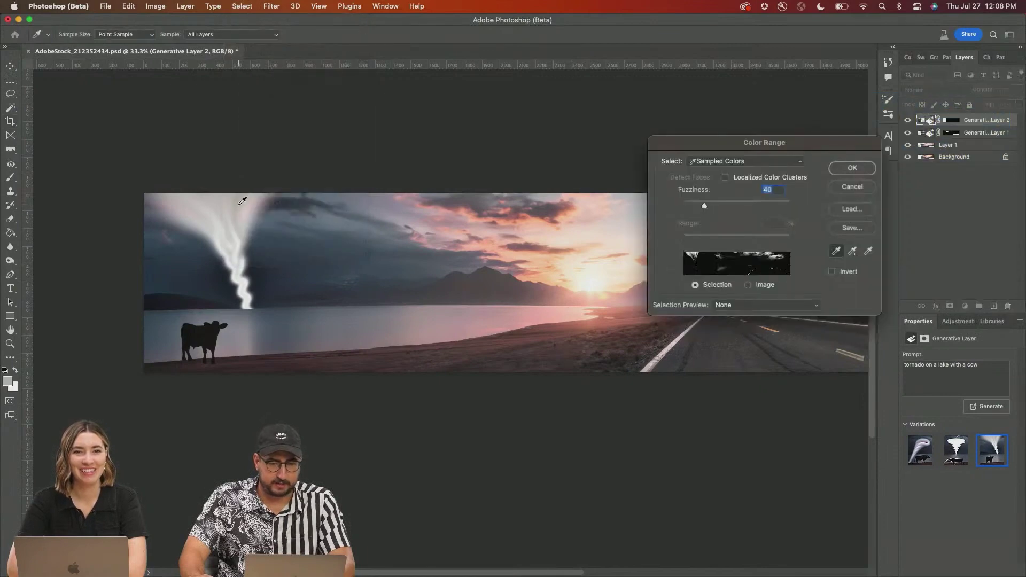
{"action": "left_click", "coordinate": [852, 168]}
- Add a Brightness/Contrast adjustment layer set to Brightness -81 and Contrast 83
{"action": "left_click", "coordinate": [965, 307]}
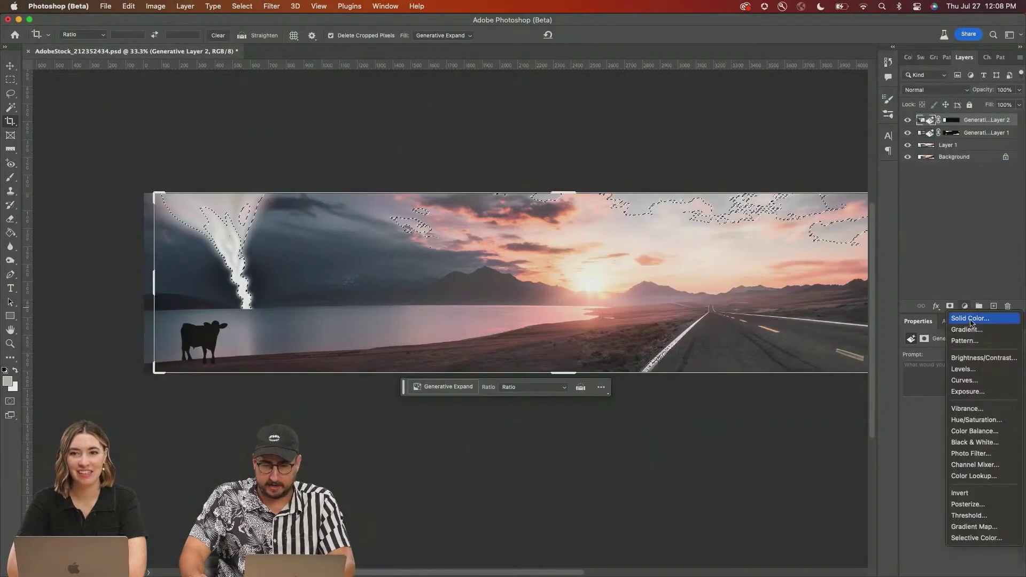
{"action": "left_click", "coordinate": [978, 360]}
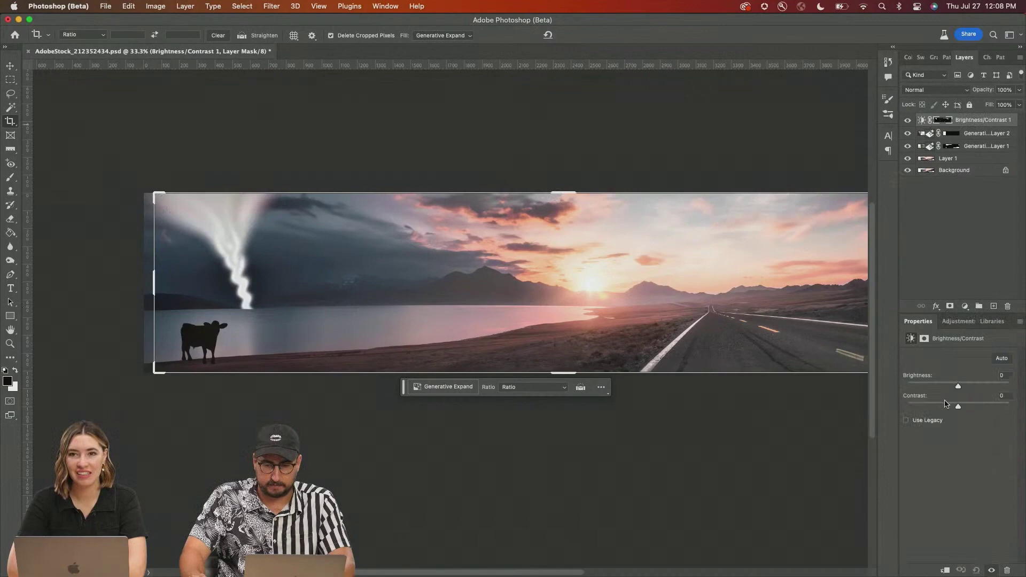
{"action": "left_click", "coordinate": [932, 385]}
{"action": "mouse_move", "coordinate": [959, 409]}
{"action": "left_mouse_down"}
{"action": "mouse_move", "coordinate": [924, 409]}
{"action": "mouse_move", "coordinate": [1001, 410]}
{"action": "left_mouse_up"}
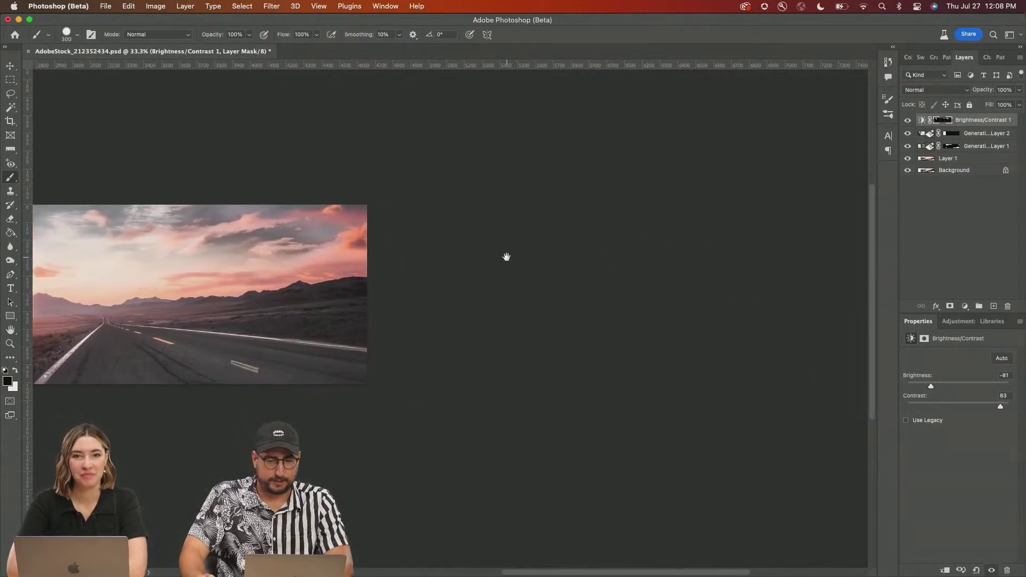
- Extend right with 'covered wagons with a broken wooden wheel' (variation 3), then expand further without a prompt
{"action": "key", "text": "c"}
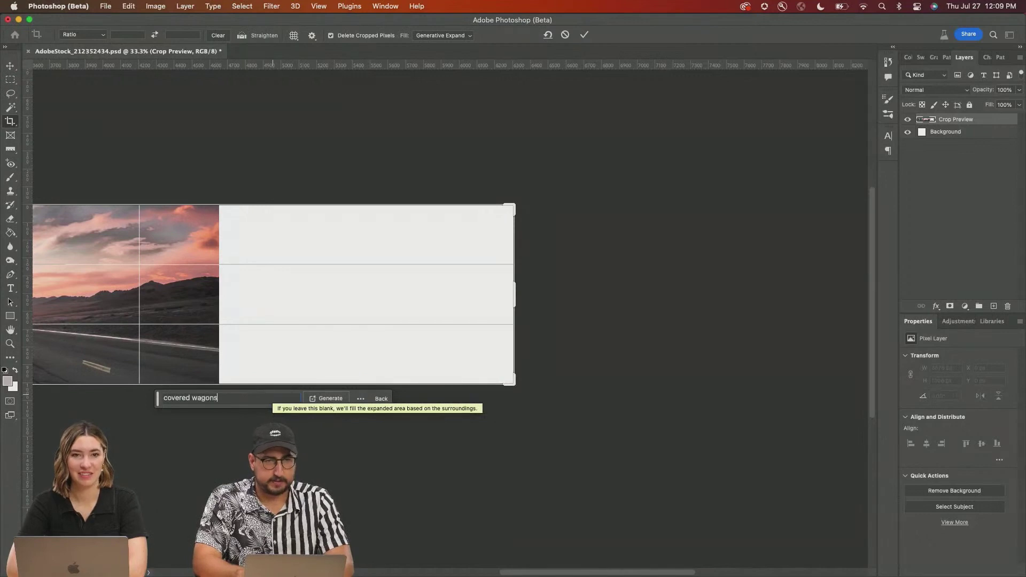
{"action": "type", "text": "with"}
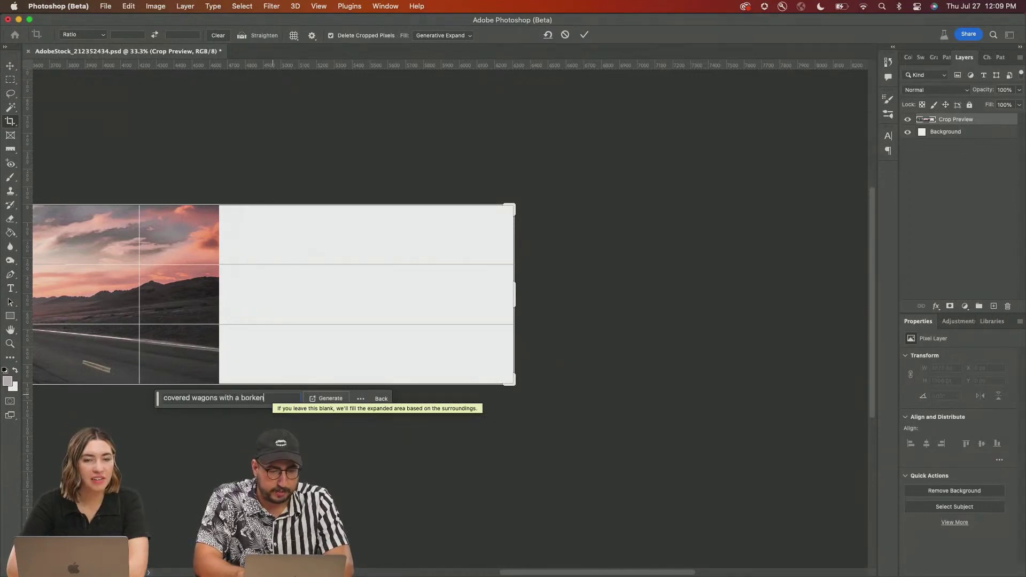
{"action": "type", "text": " a borken"}
{"action": "key", "text": "BackSpace"}
{"action": "key", "text": "BackSpace"}
{"action": "key", "text": "BackSpace"}
{"action": "key", "text": "BackSpace"}
{"action": "key", "text": "BackSpace"}
{"action": "type", "text": "roken wooden wheel"}
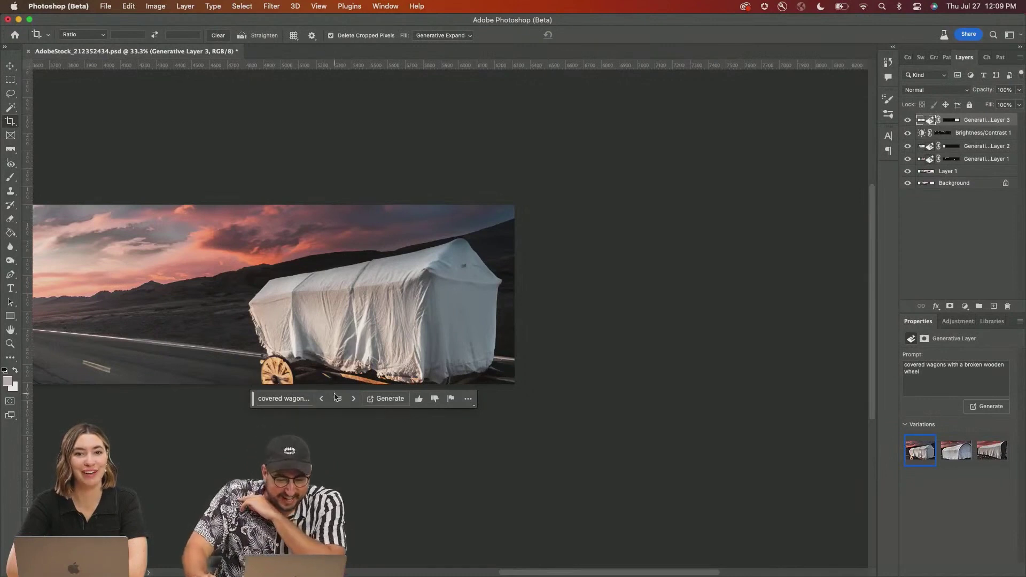
{"action": "left_click", "coordinate": [354, 399]}
{"action": "left_click", "coordinate": [353, 398]}
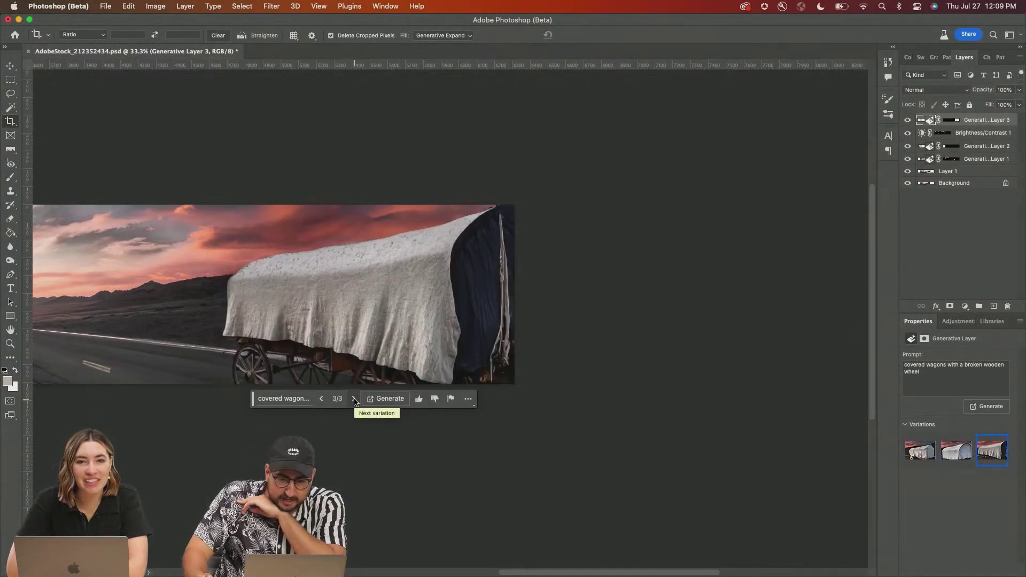
{"action": "left_click_drag", "start_coordinate": [514, 291], "coordinate": [590, 290]}
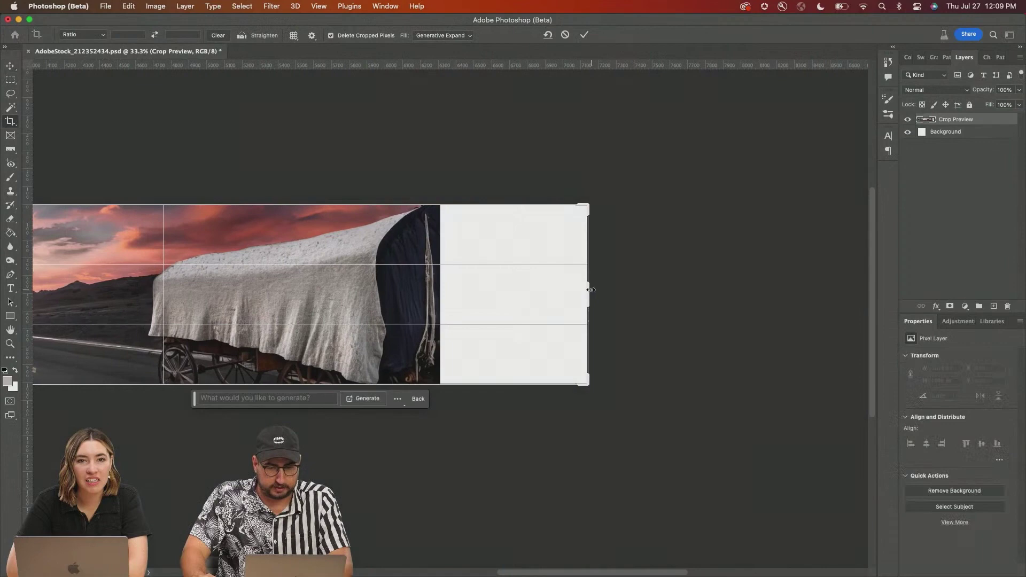
{"action": "key", "text": "Return"}
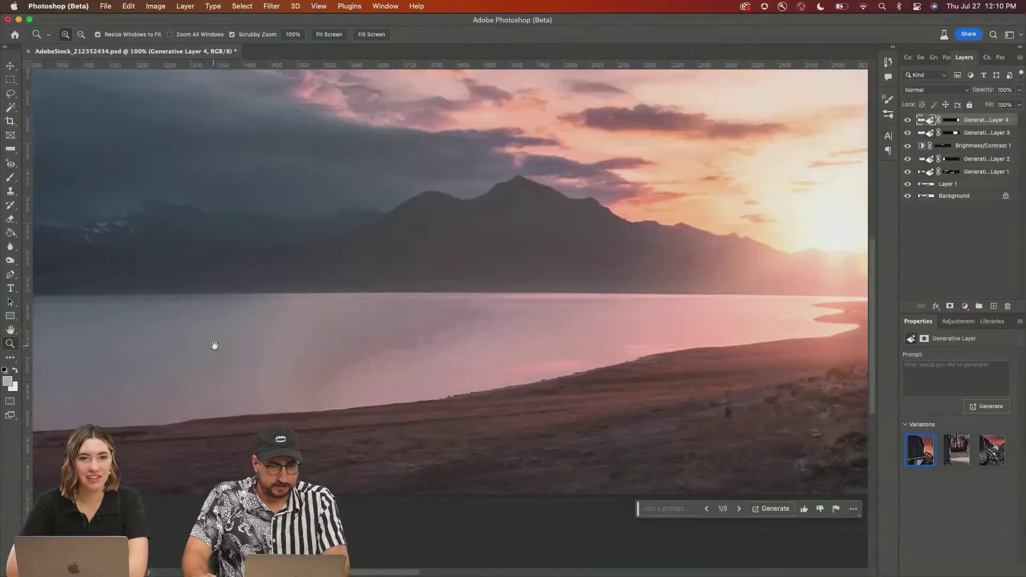
- Lasso a 30 px-feathered area of the lake and generate a 'sea monster', keeping variation 1
{"action": "key", "text": "l"}
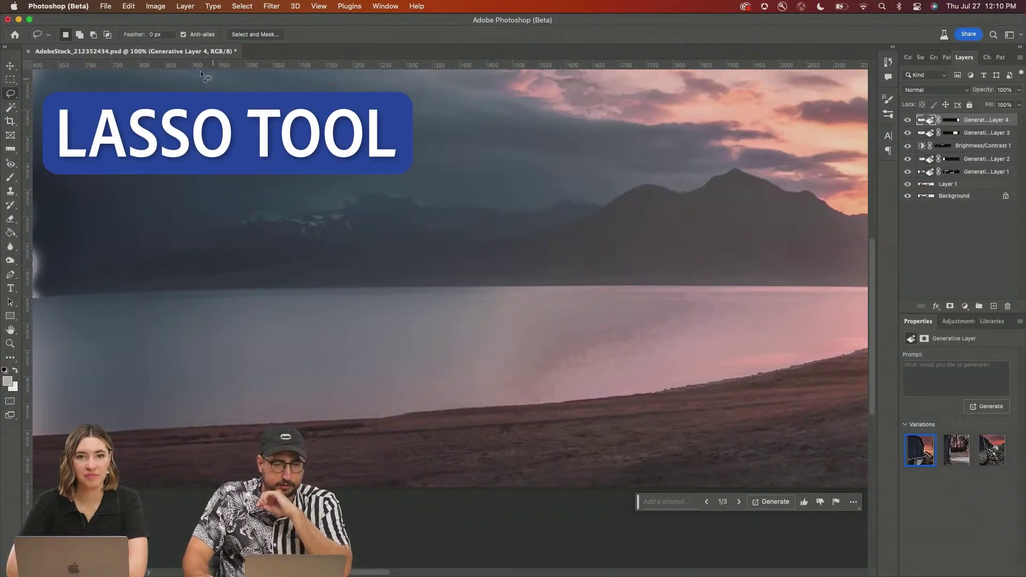
{"action": "double_click", "coordinate": [160, 35]}
{"action": "type", "text": "30"}
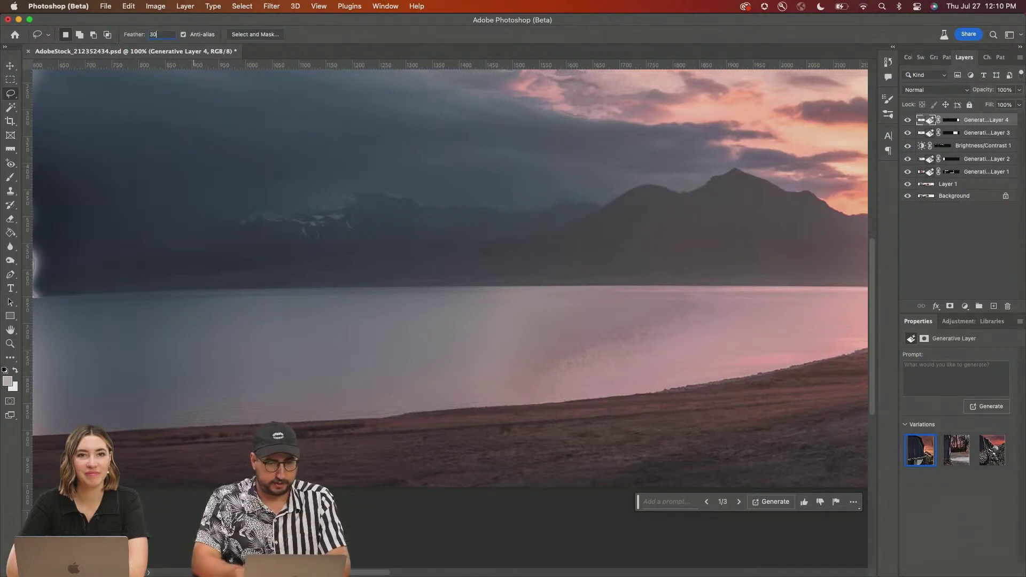
{"action": "left_click_drag", "start_coordinate": [385, 321], "coordinate": [500, 370]}
{"action": "left_click_drag", "start_coordinate": [483, 335], "coordinate": [484, 336]}
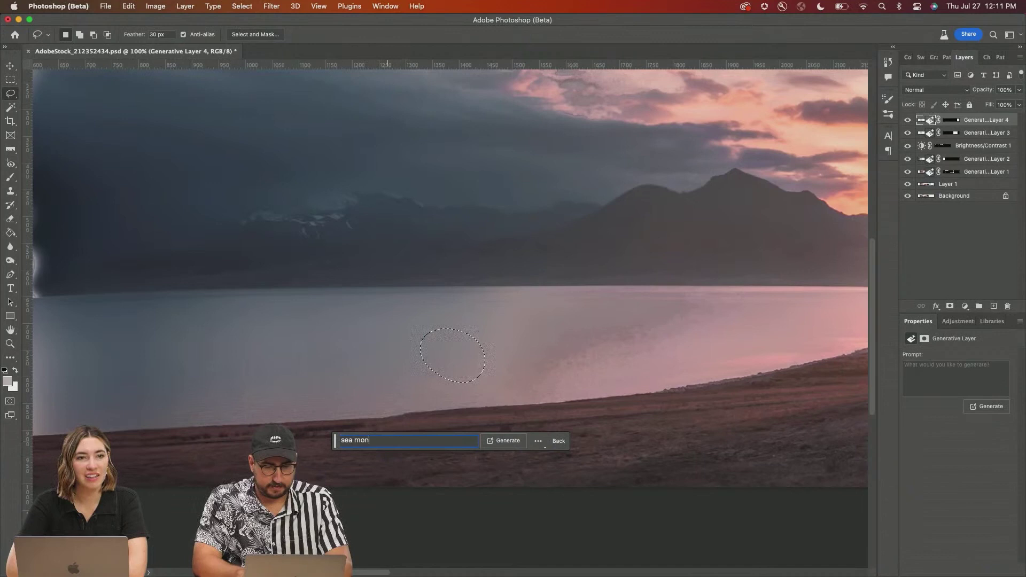
{"action": "type", "text": "er"}
{"action": "key", "text": "Return"}
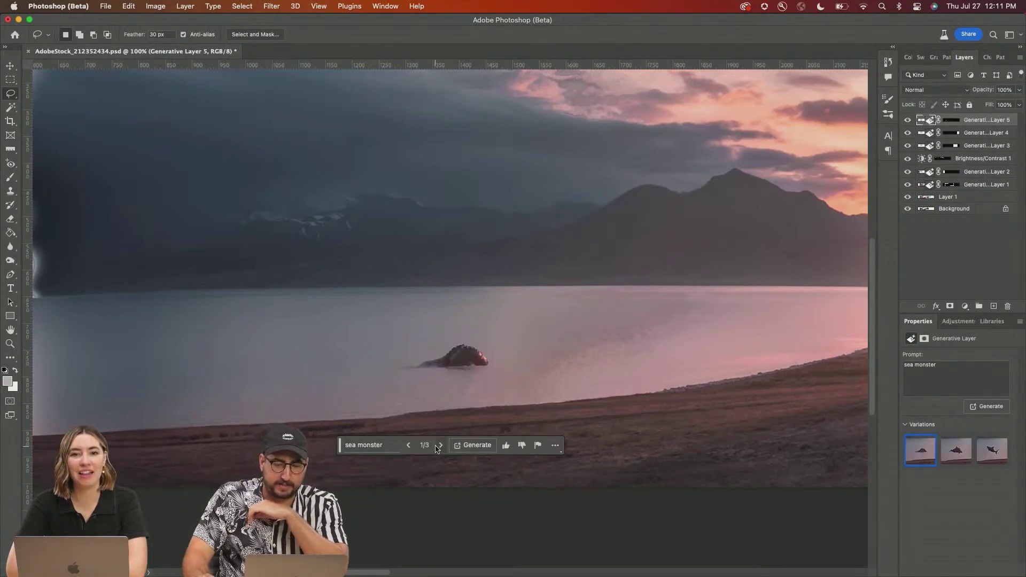
{"action": "left_click", "coordinate": [440, 445]}
{"action": "left_click", "coordinate": [409, 446]}
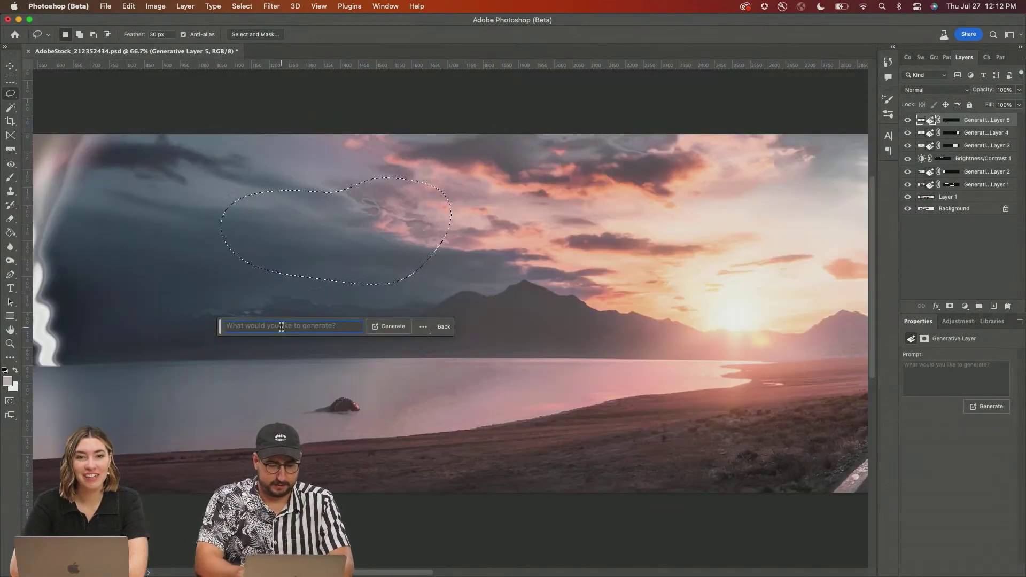
- Generate a 'Flying alien saucer' in the selected sky area
{"action": "type", "text": "Fl"}
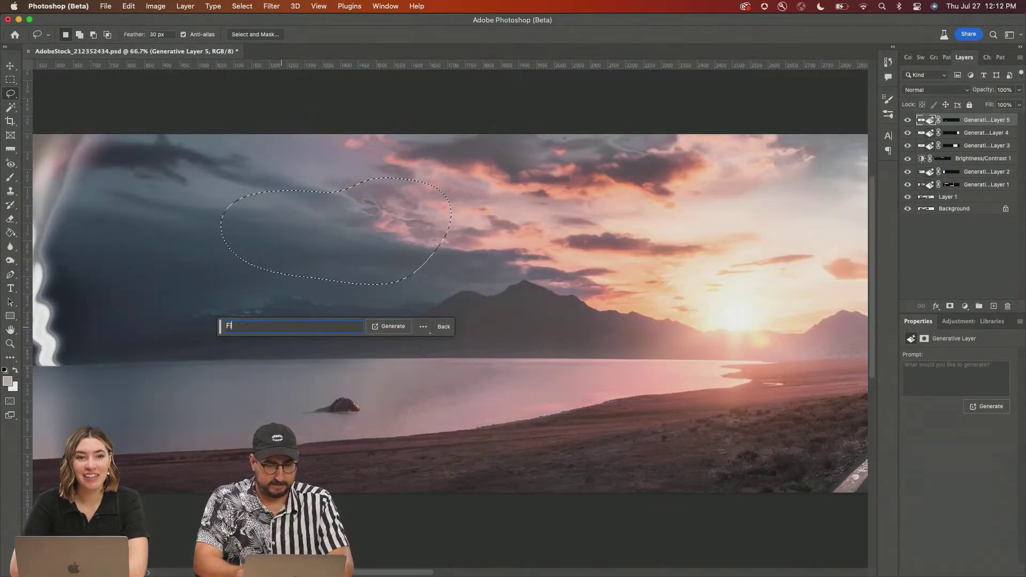
{"action": "type", "text": "ying alien sauc"}
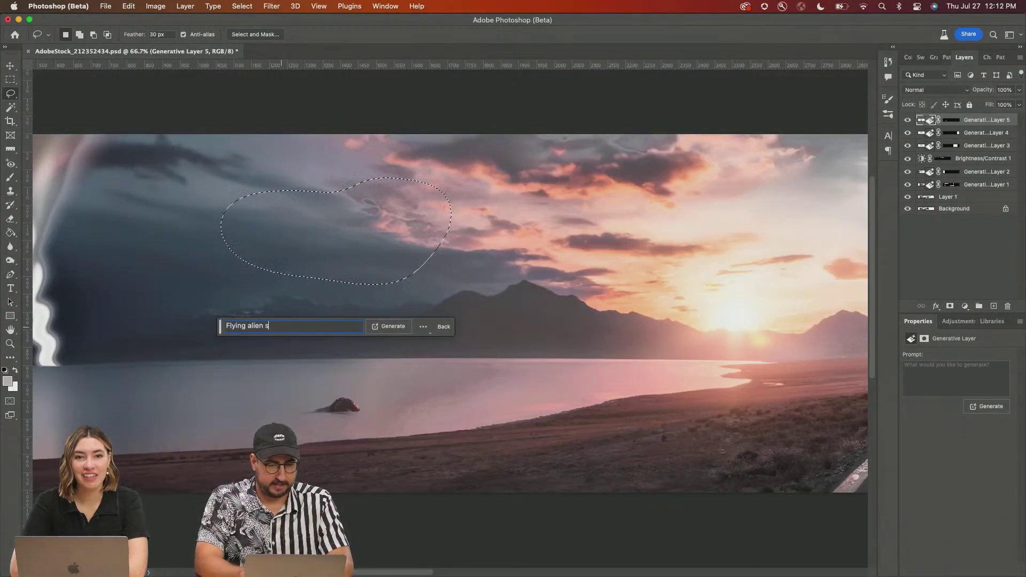
{"action": "type", "text": "er"}
{"action": "key", "text": "Return"}
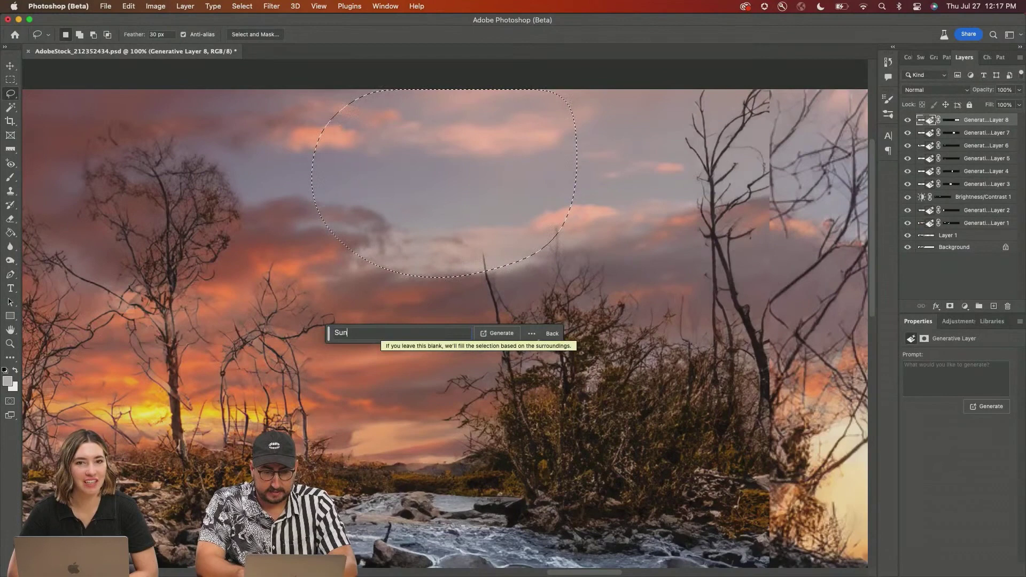
- Generate 'Sunshine' in the sky selection and choose variation 3
{"action": "type", "text": "ne"}
{"action": "key", "text": "Return"}
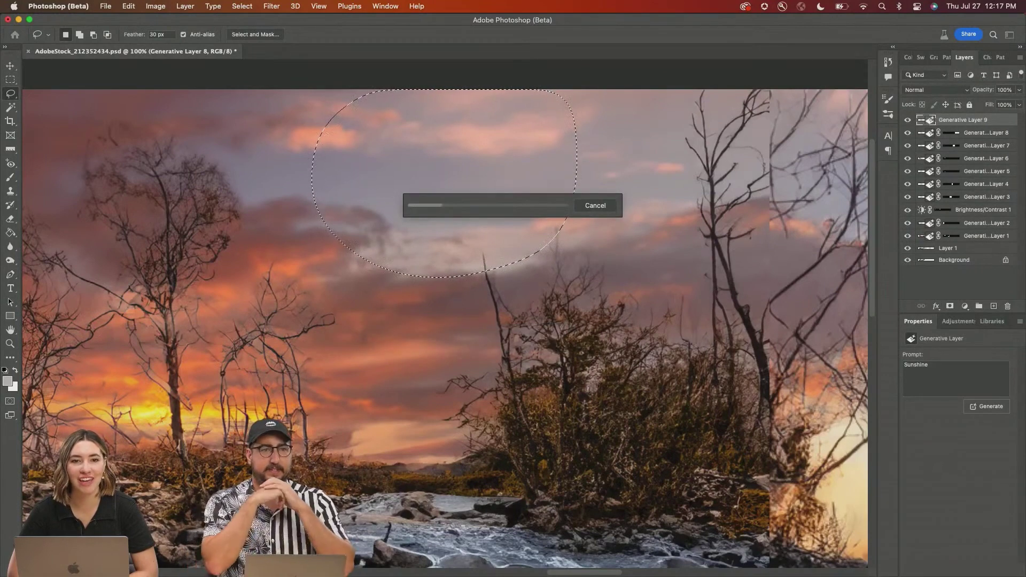
{"action": "left_click", "coordinate": [991, 450]}
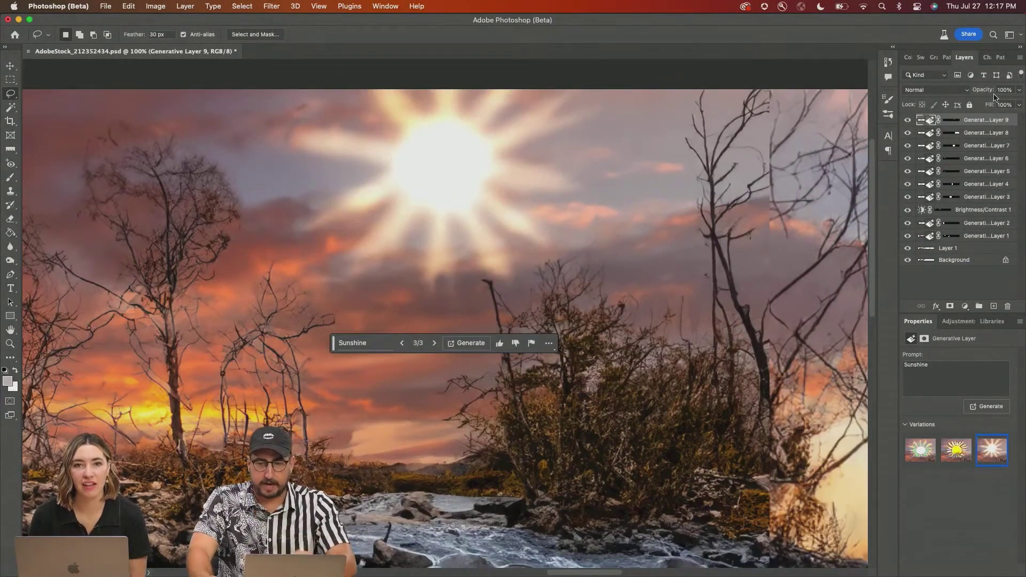
- Set the sun layer's Fill to 60%, then drag the crop's left edge outward
{"action": "type", "text": "30"}
{"action": "key", "text": "Return"}
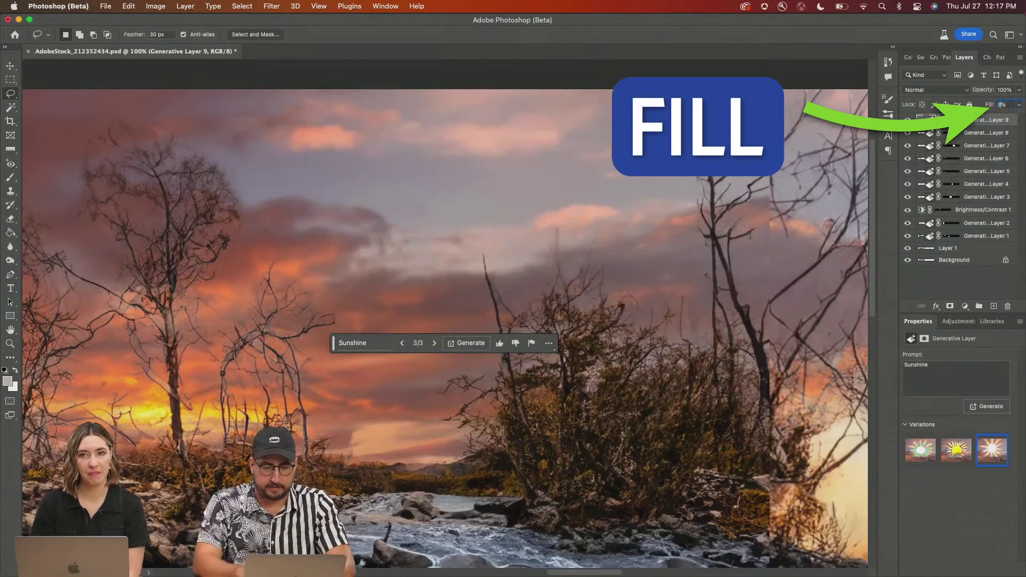
{"action": "type", "text": "60"}
{"action": "key", "text": "Return"}
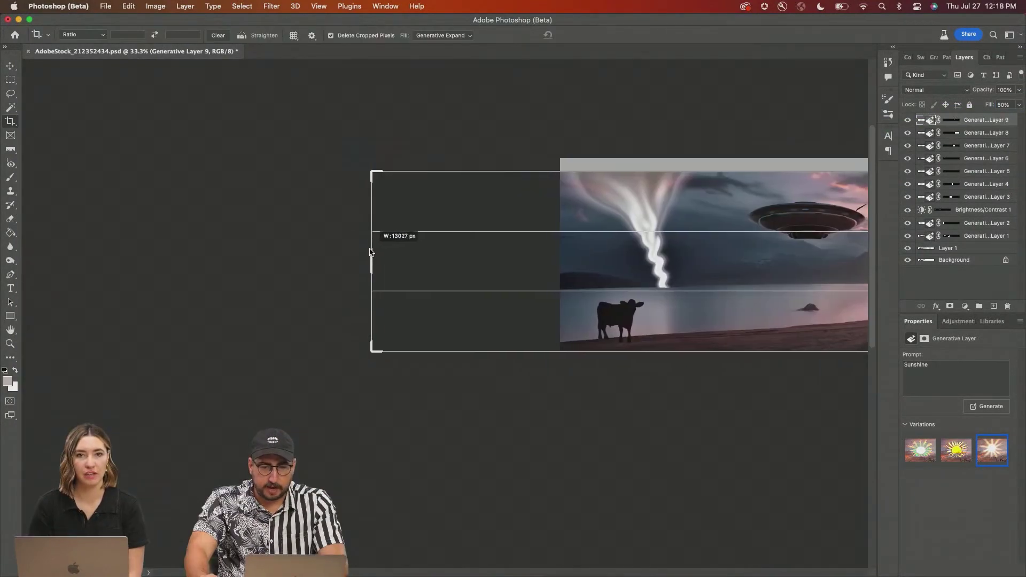
{"action": "left_click_drag", "start_coordinate": [371, 251], "coordinate": [356, 252]}
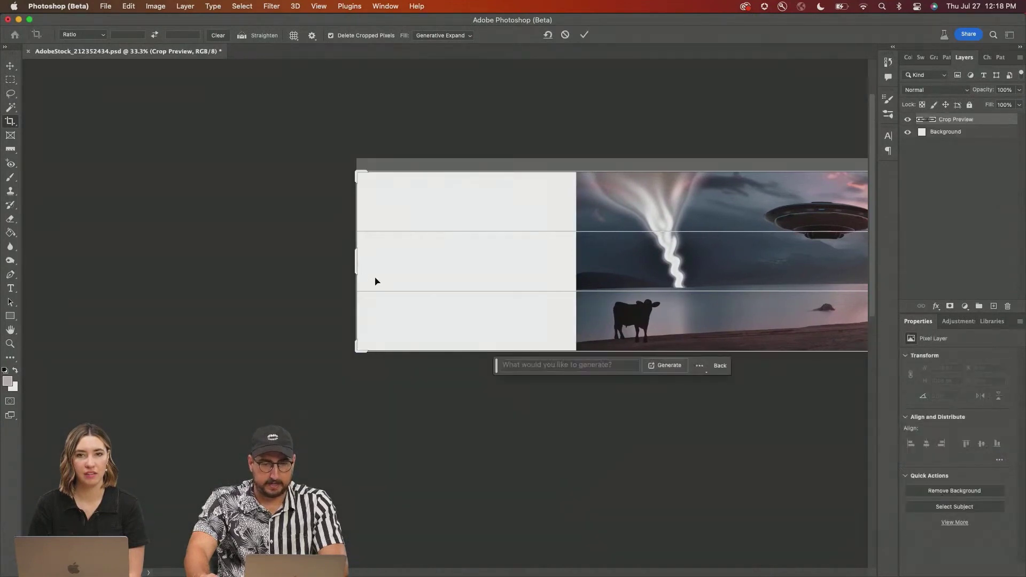
- Generate the left expansion from the corrected prompt 'neighborhood of houses' and keep variation 3, the dark house
{"action": "type", "text": "neighbohood of houses"}
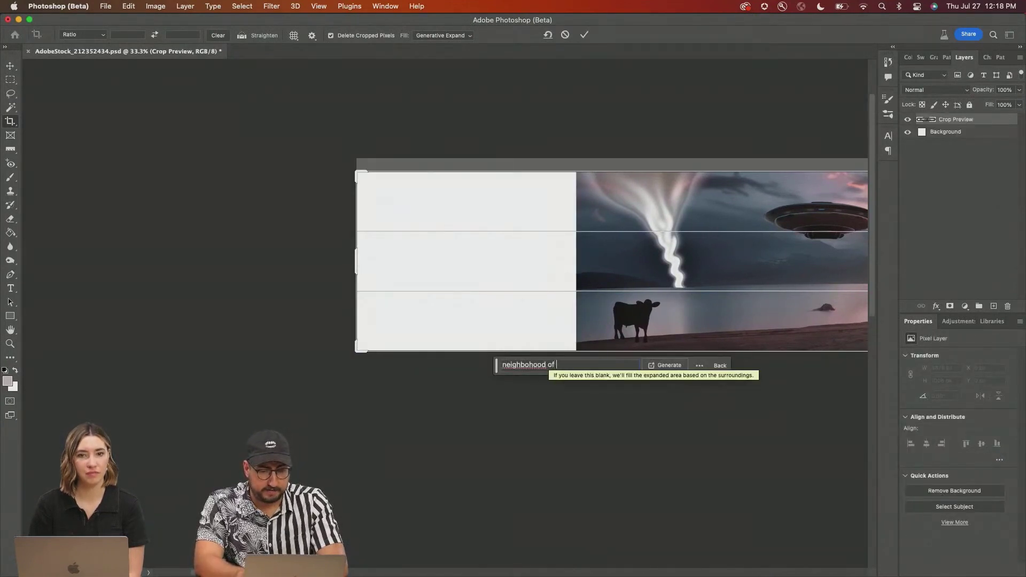
{"action": "right_click", "coordinate": [543, 366]}
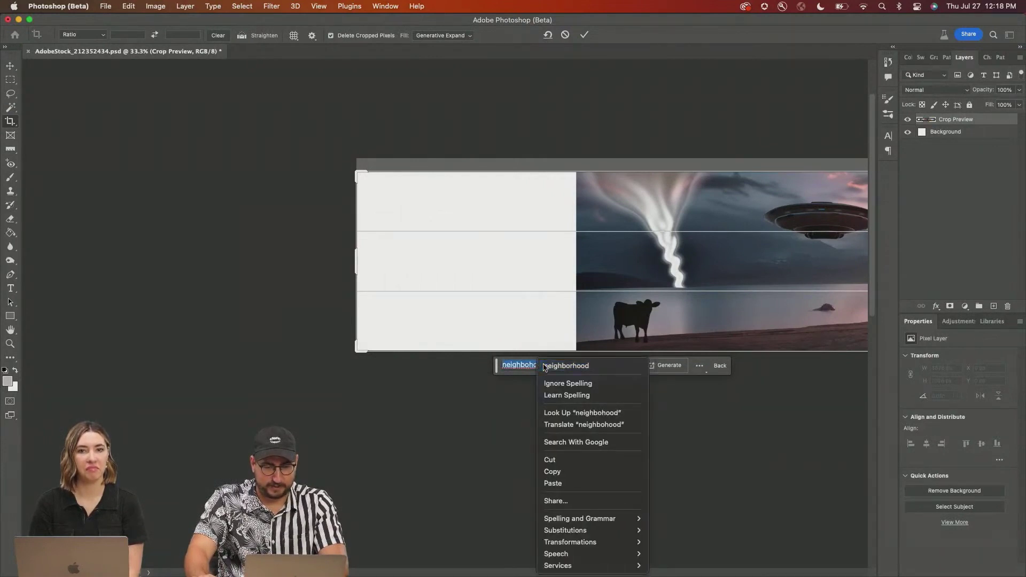
{"action": "left_click", "coordinate": [572, 381]}
{"action": "left_click", "coordinate": [650, 364]}
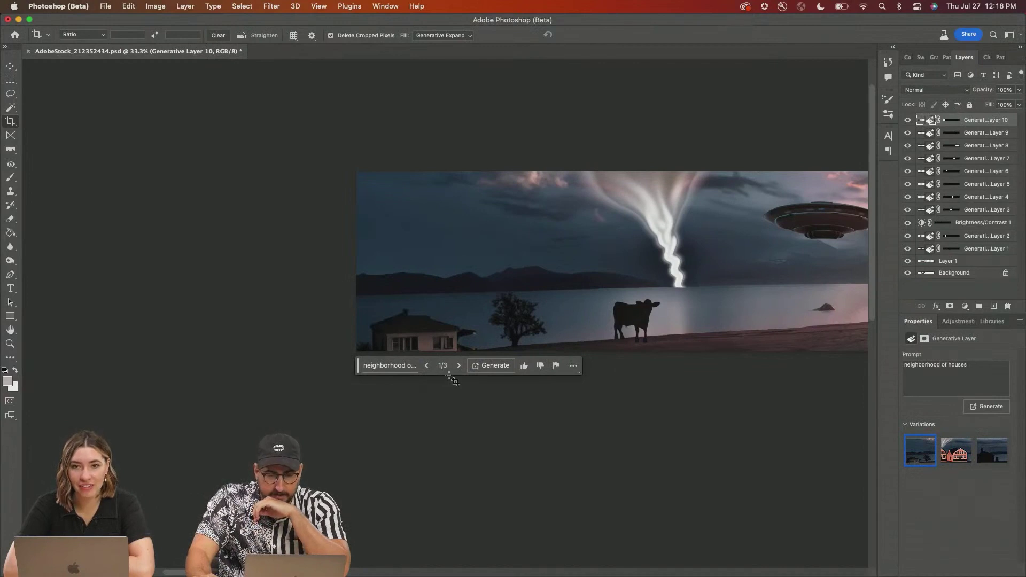
{"action": "left_click", "coordinate": [458, 367]}
{"action": "left_click", "coordinate": [458, 366]}
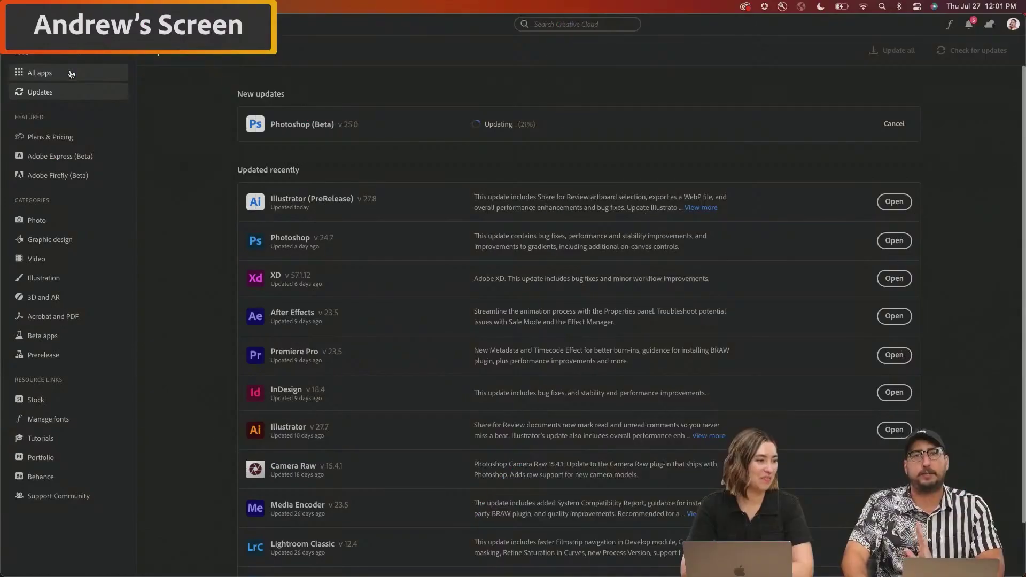
- Go from All apps to the Beta apps list, where Photoshop (Beta) shows 34% updated
{"action": "left_click", "coordinate": [71, 74]}
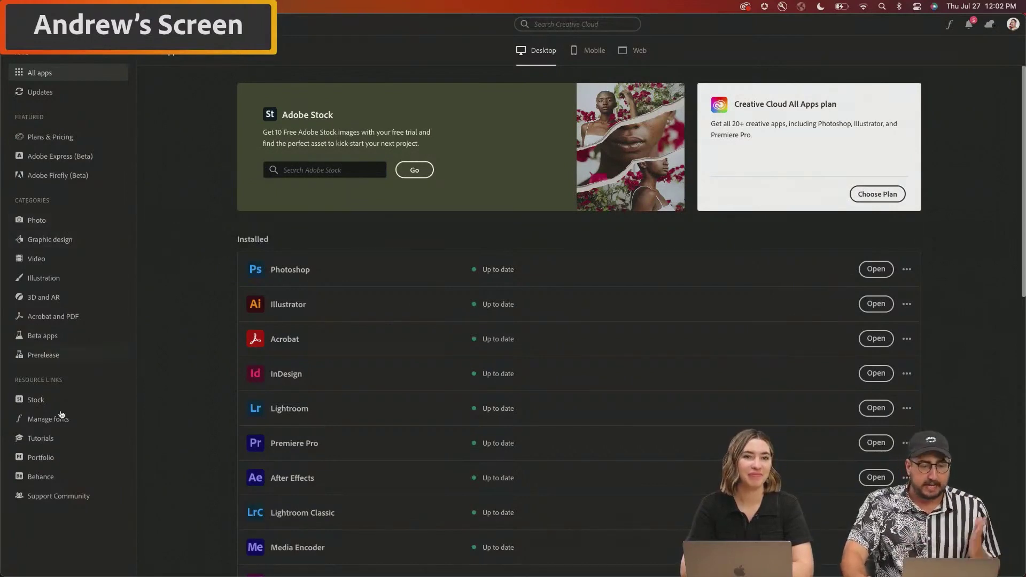
{"action": "left_click", "coordinate": [59, 335]}
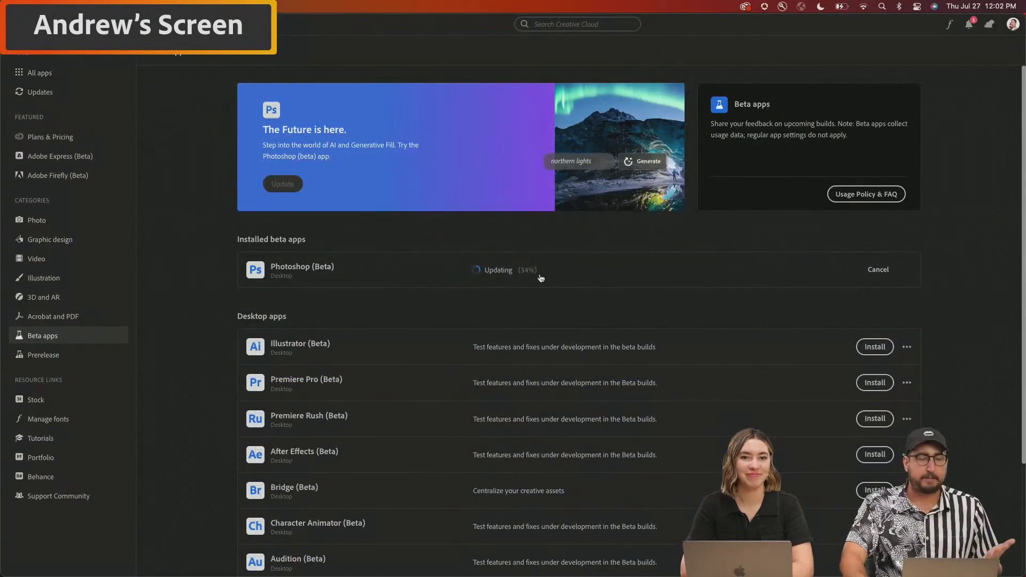